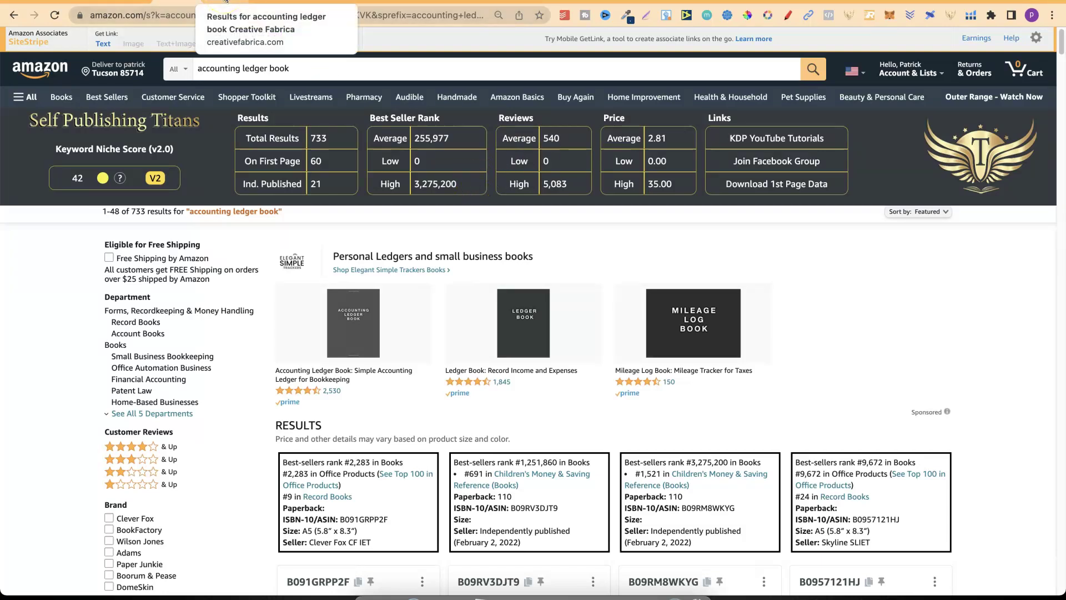
Step: Switch to the Creative Fabrica results for "accounting ledger book" and browse the listed KDP interiors
{"action": "left_click", "coordinate": [225, 2]}
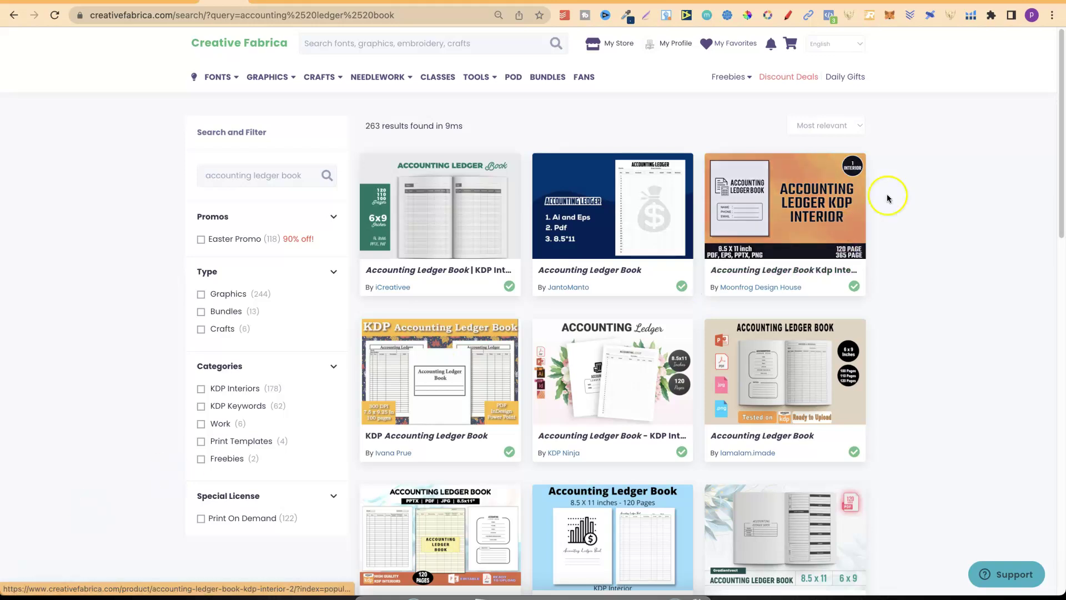
{"action": "left_click_drag", "start_coordinate": [1060, 37], "coordinate": [1061, 76]}
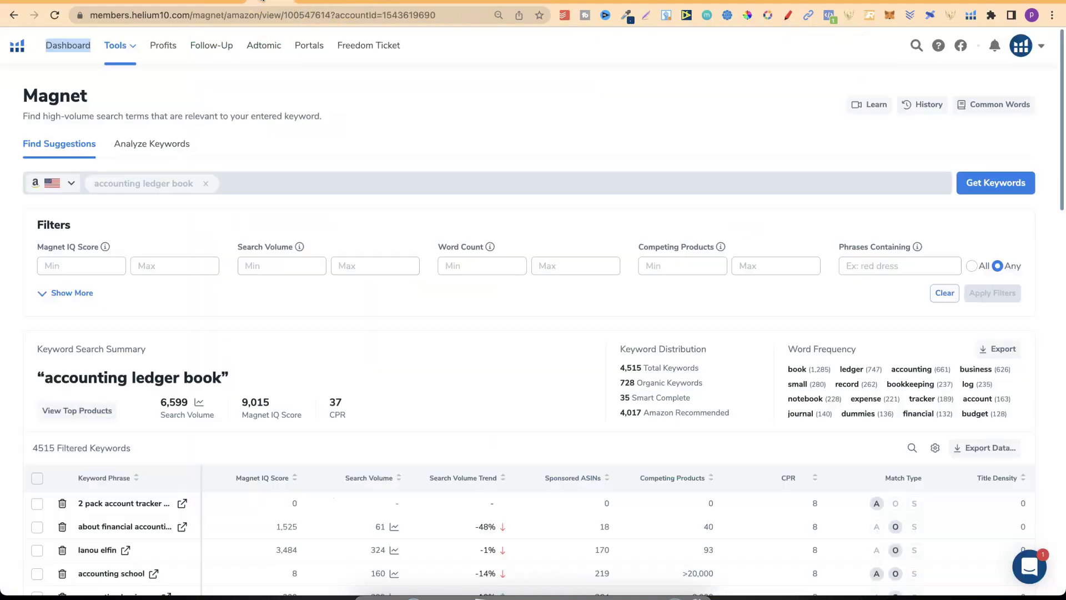
Step: In Helium 10 Magnet, examine the search volume history of "accounting ledger book" over All time, and close the chart
{"action": "left_click", "coordinate": [264, 1]}
{"action": "left_click", "coordinate": [201, 405]}
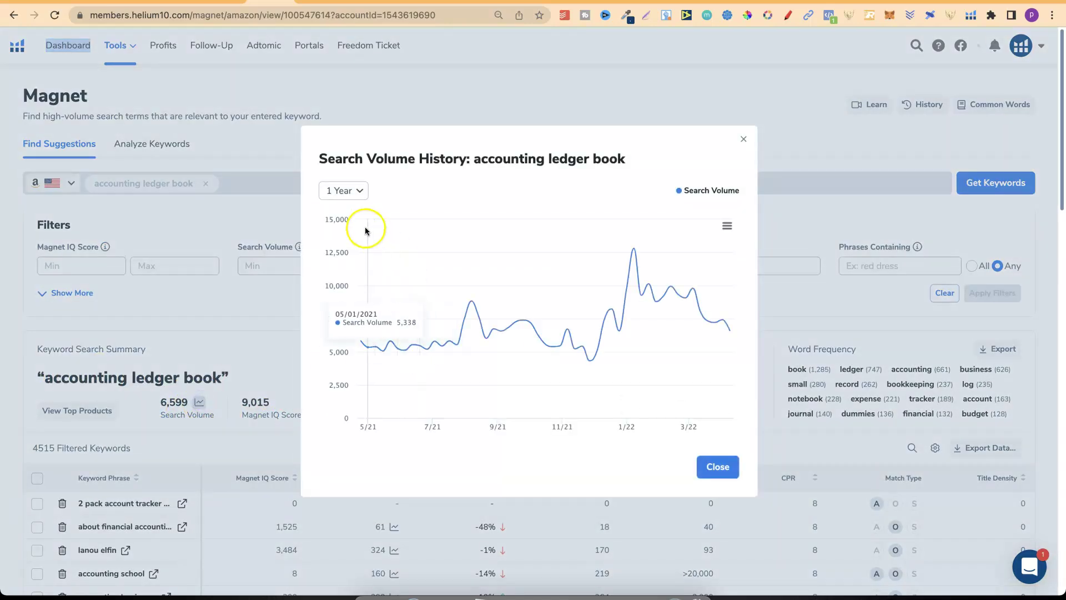
{"action": "left_click", "coordinate": [351, 190]}
{"action": "left_click", "coordinate": [337, 284]}
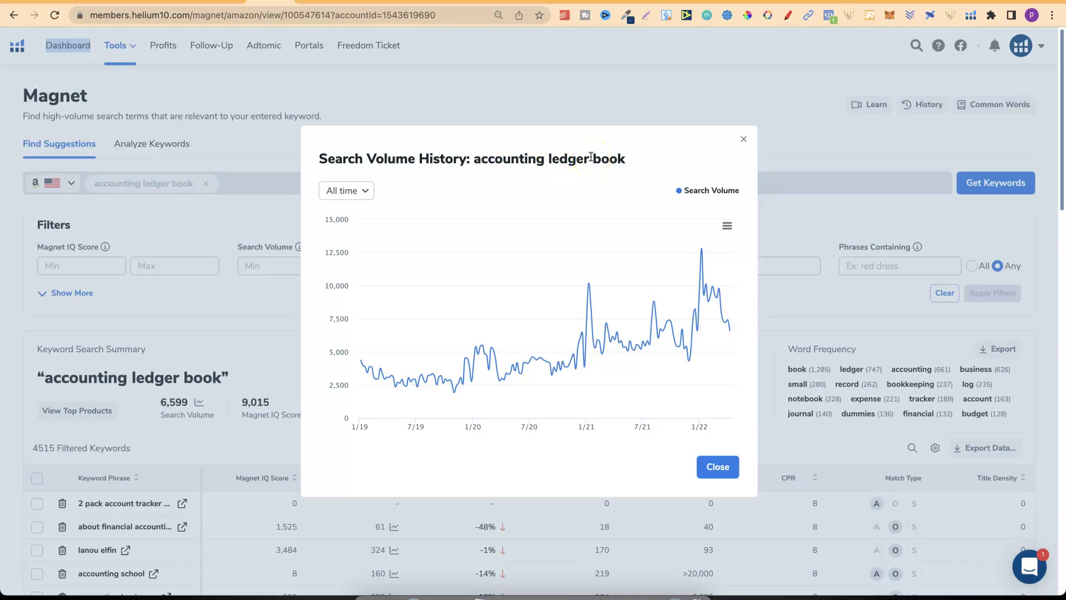
{"action": "mouse_move", "coordinate": [600, 309]}
{"action": "mouse_move", "coordinate": [730, 332]}
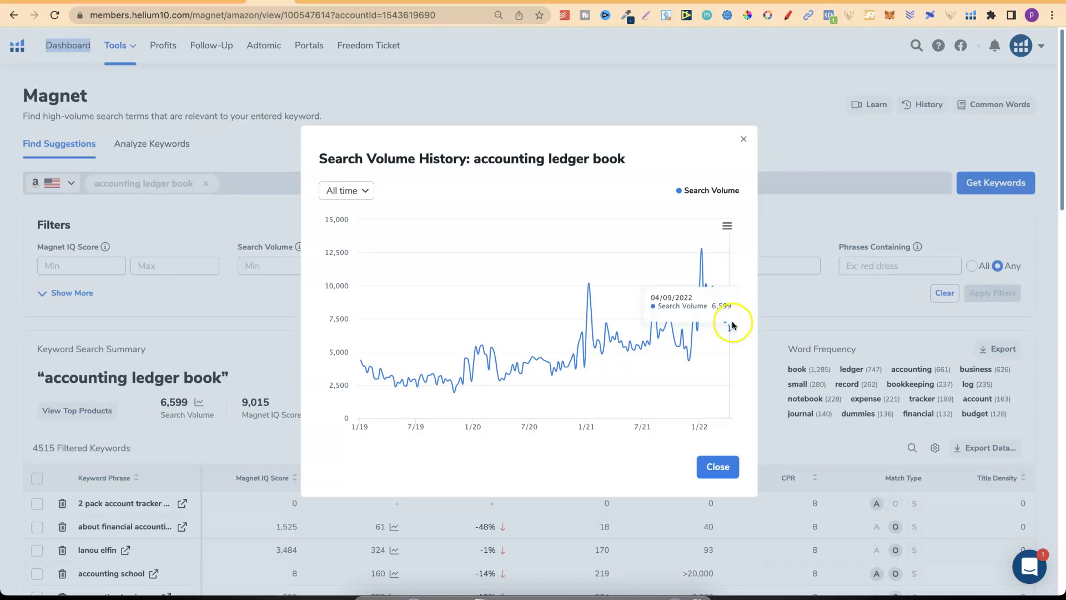
{"action": "left_click", "coordinate": [744, 142]}
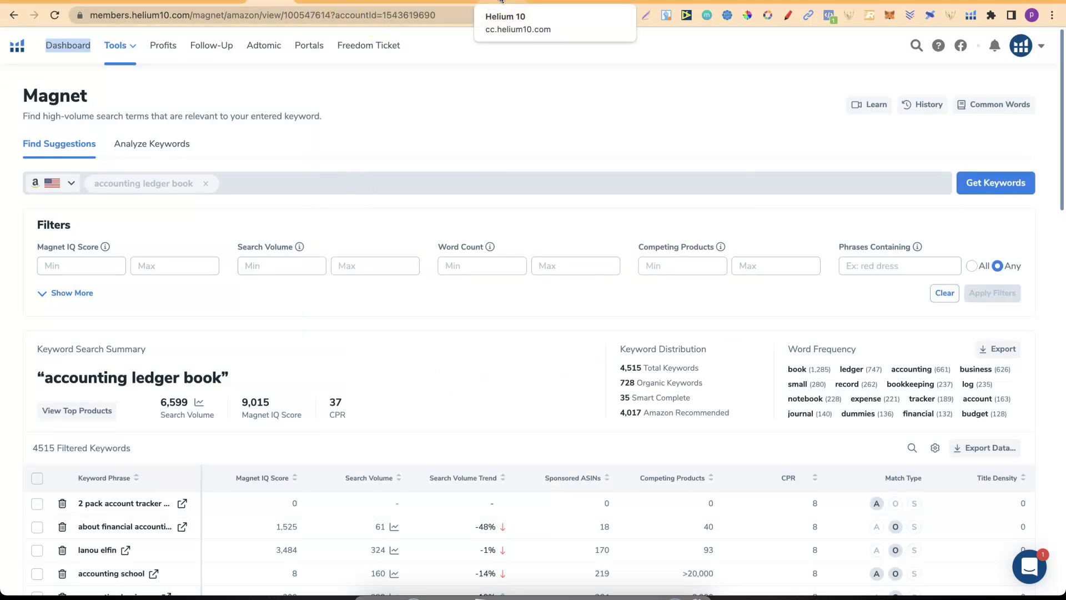
Step: Switch to Amazon's "vehicle maintenance log book" results and examine the niche score, total results, average best seller rank and average reviews
{"action": "left_click", "coordinate": [308, 4]}
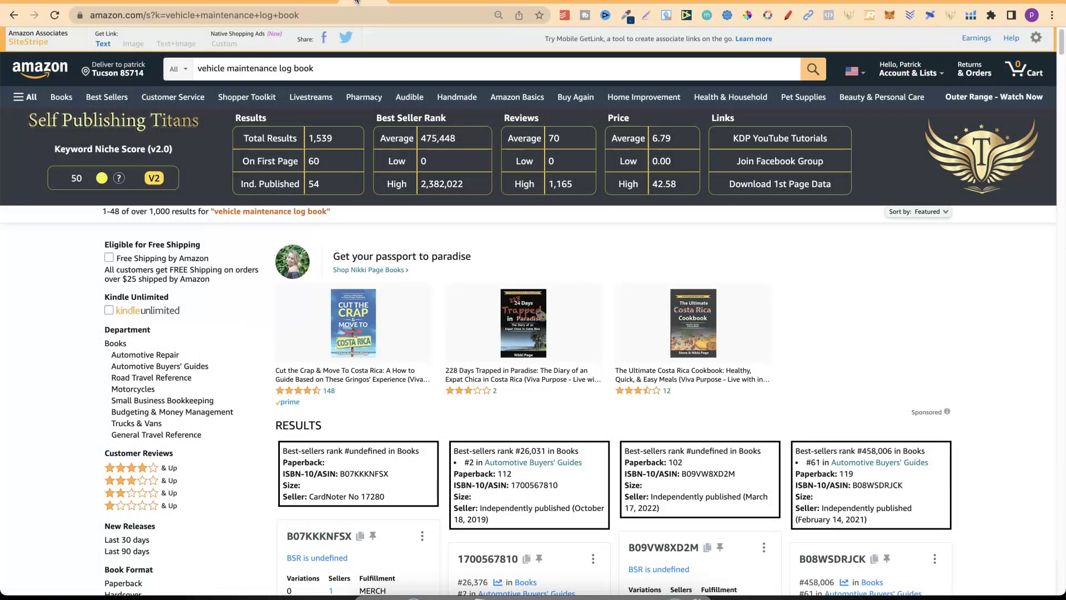
{"action": "left_click_drag", "start_coordinate": [76, 179], "coordinate": [82, 182]}
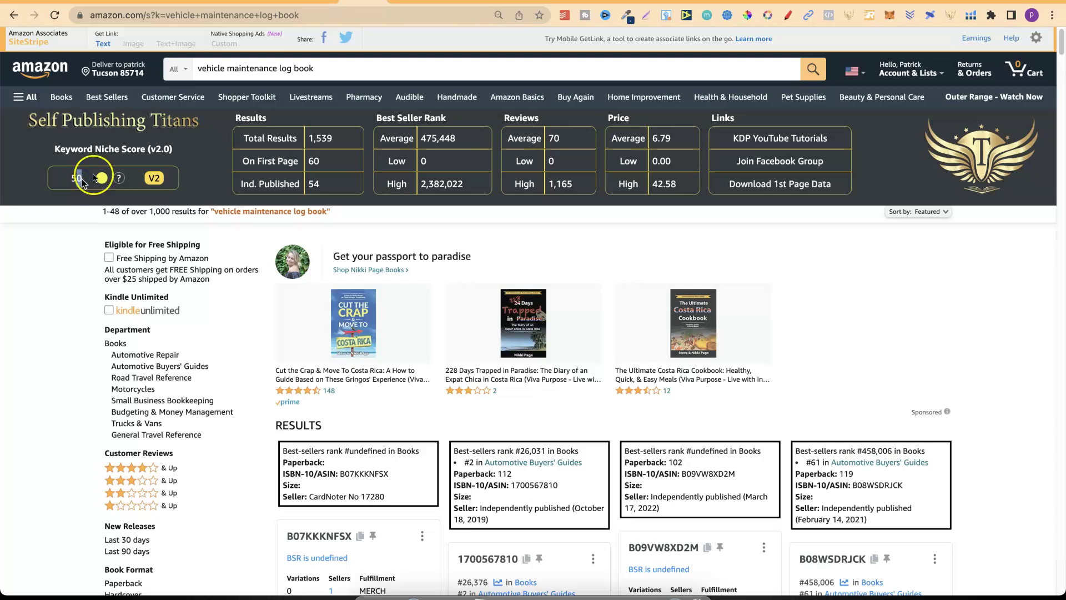
{"action": "left_click", "coordinate": [312, 138]}
{"action": "left_click_drag", "start_coordinate": [312, 137], "coordinate": [333, 141]}
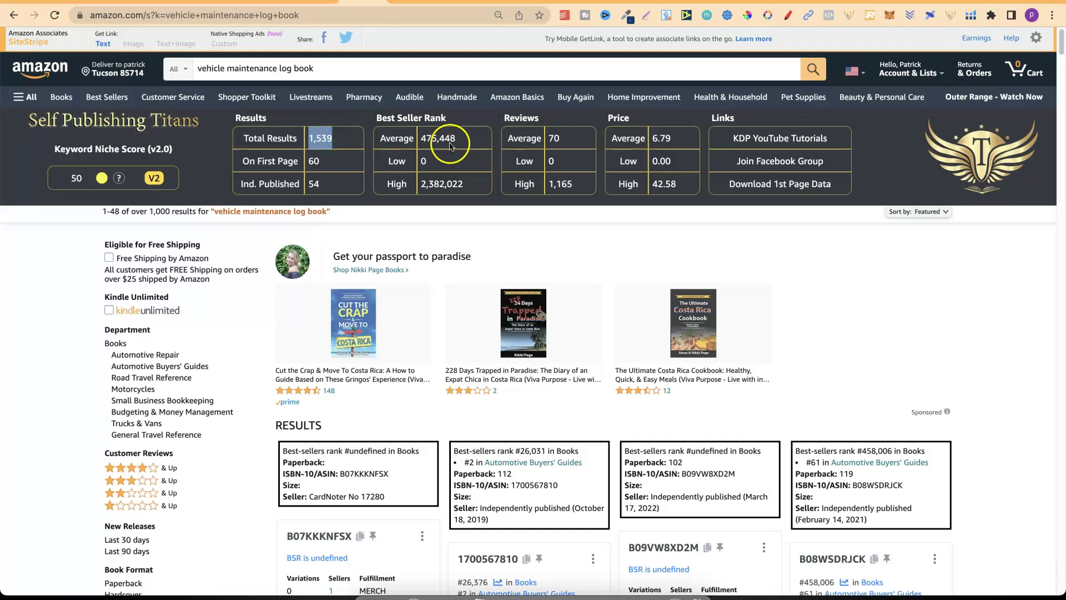
{"action": "left_click", "coordinate": [423, 140]}
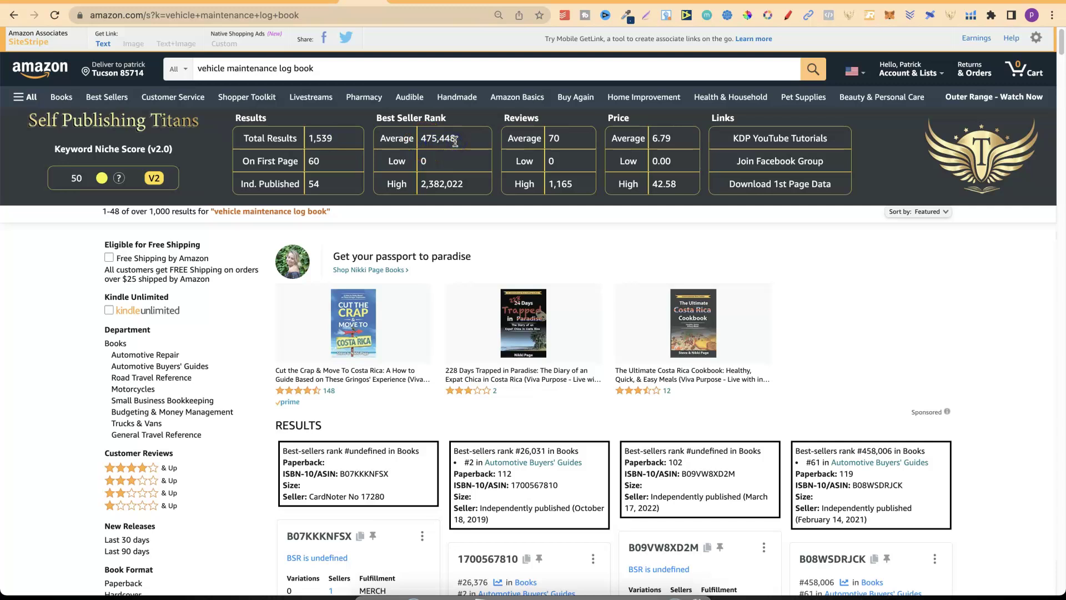
{"action": "double_click", "coordinate": [550, 140]}
{"action": "left_click", "coordinate": [214, 68]}
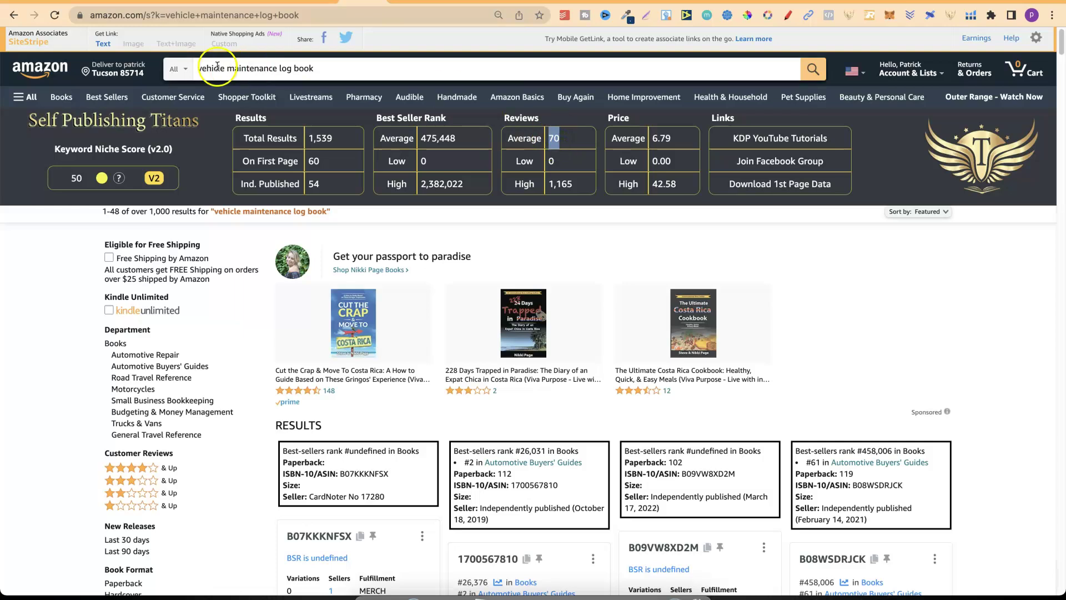
{"action": "left_click", "coordinate": [252, 68]}
Step: Browse the Creative Fabrica results for "vehicle maintenance log book" interiors and return to the start of the list
{"action": "left_click", "coordinate": [403, 1]}
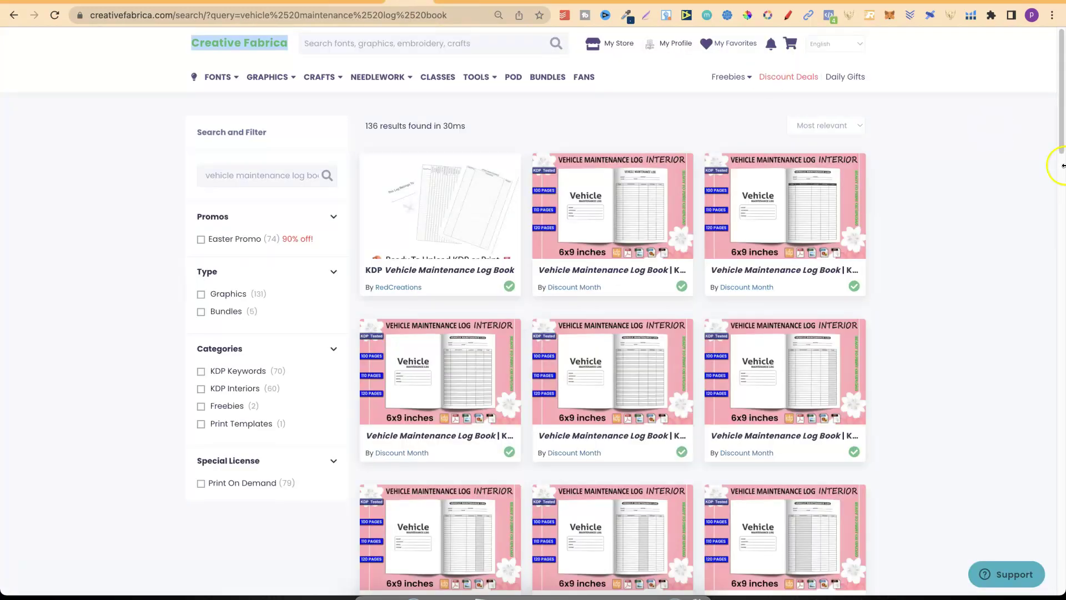
{"action": "left_click_drag", "start_coordinate": [1059, 146], "coordinate": [1061, 198]}
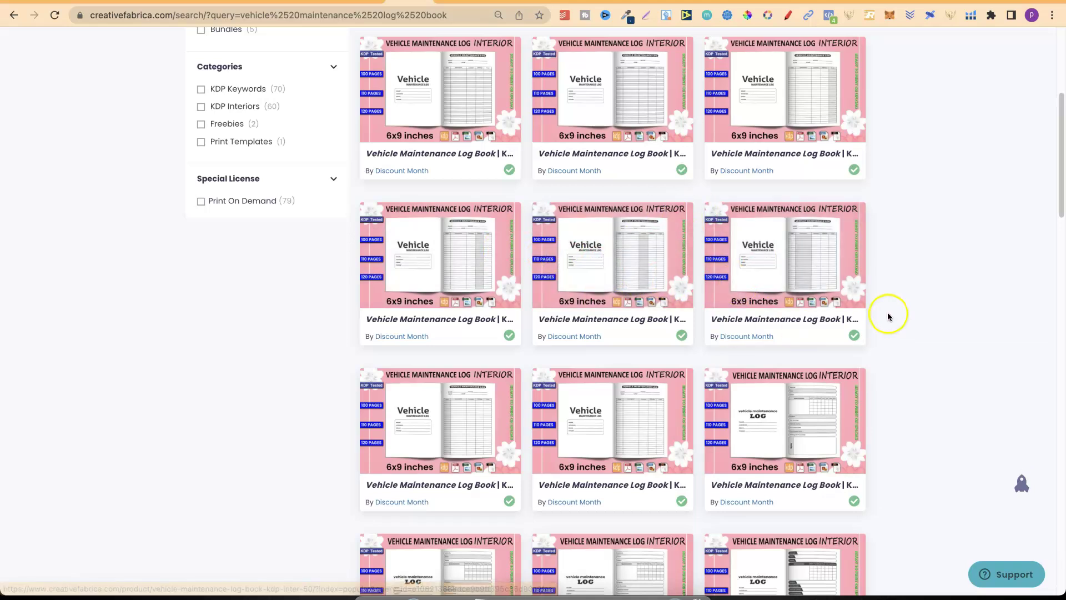
{"action": "left_click_drag", "start_coordinate": [1059, 176], "coordinate": [1061, 397]}
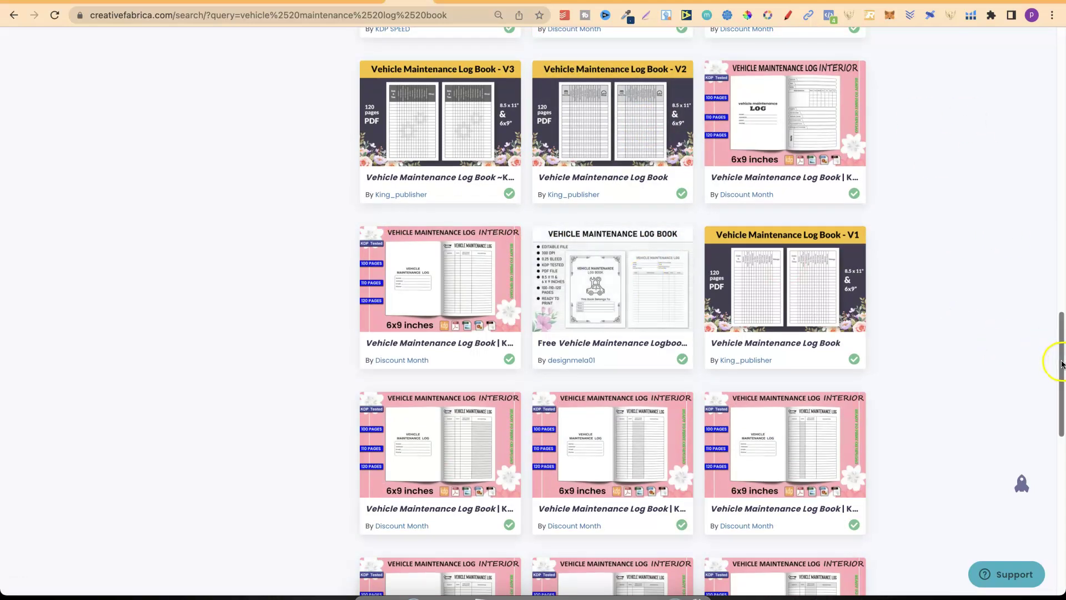
{"action": "left_click_drag", "start_coordinate": [1059, 364], "coordinate": [1061, 101]}
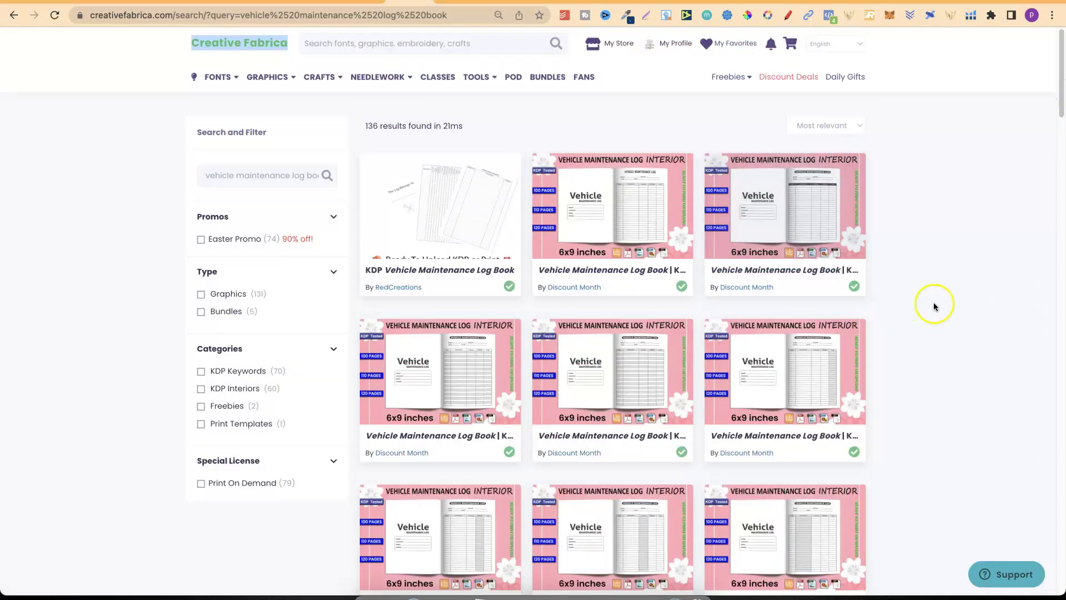
Step: View the Creative Fabrica all-access offer page at stackinprofit.com/creativefabrica and return to the vehicle maintenance log book results
{"action": "left_click", "coordinate": [818, 73]}
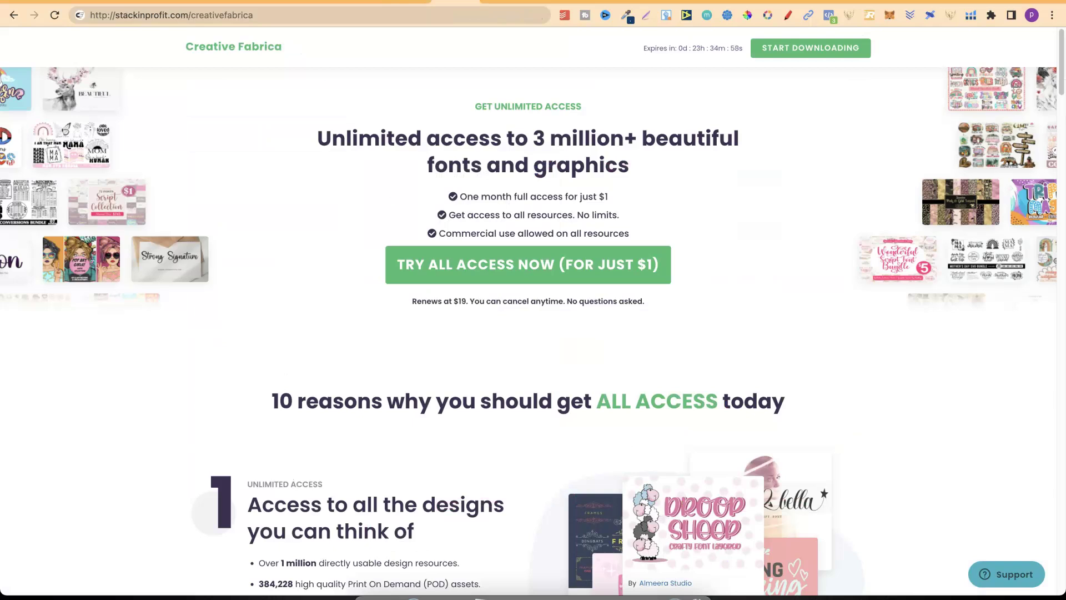
{"action": "key", "text": "F4"}
{"action": "left_click", "coordinate": [735, 271]}
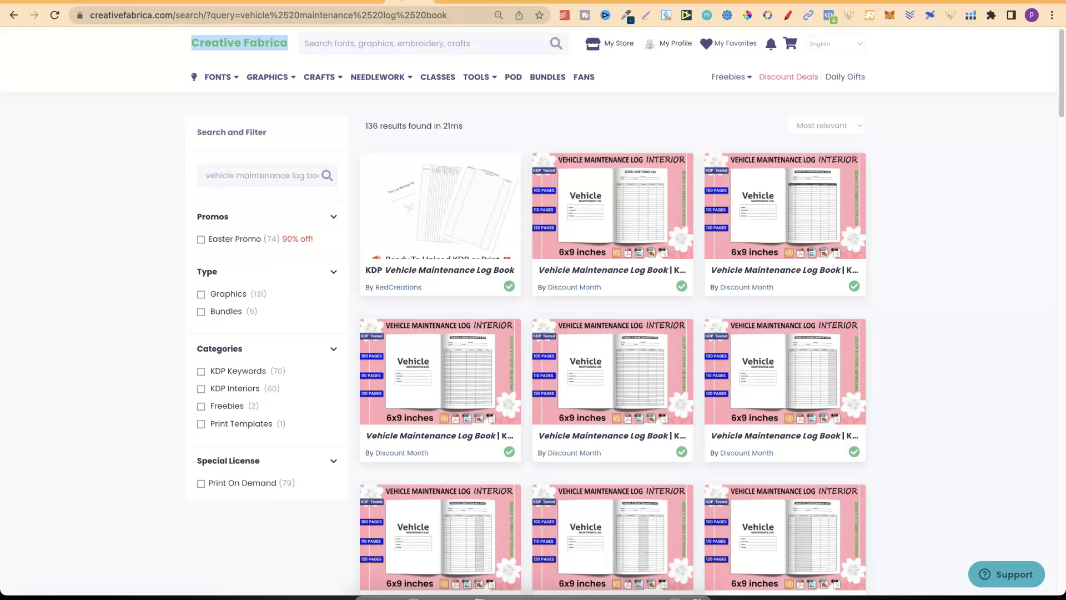
Step: In Helium 10 Magnet, show the search volume history of "vehicle maintenance log book" over All time
{"action": "left_click", "coordinate": [494, 3]}
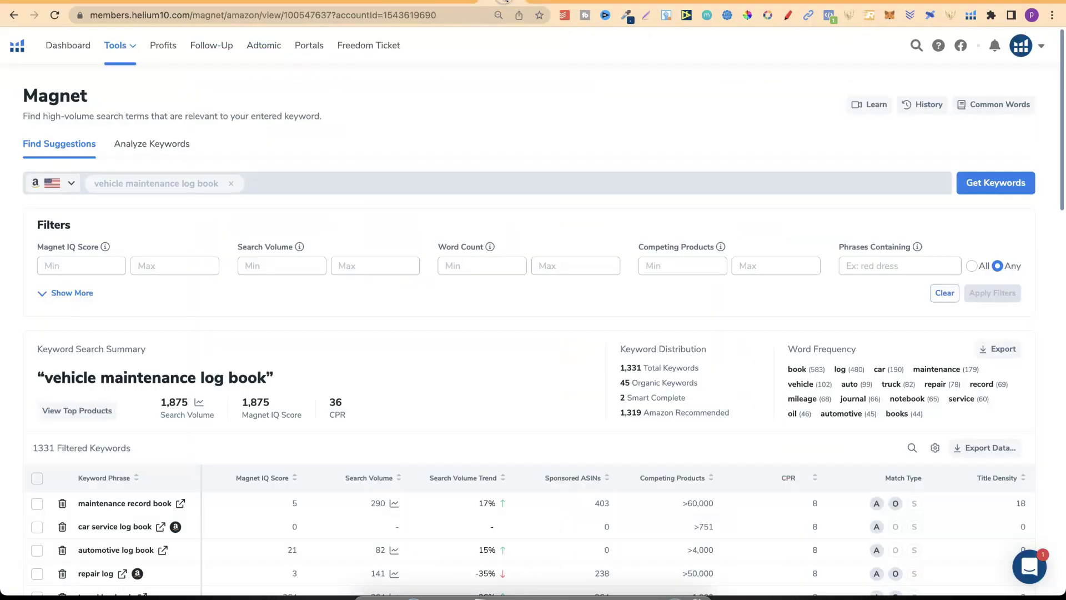
{"action": "left_click", "coordinate": [198, 404]}
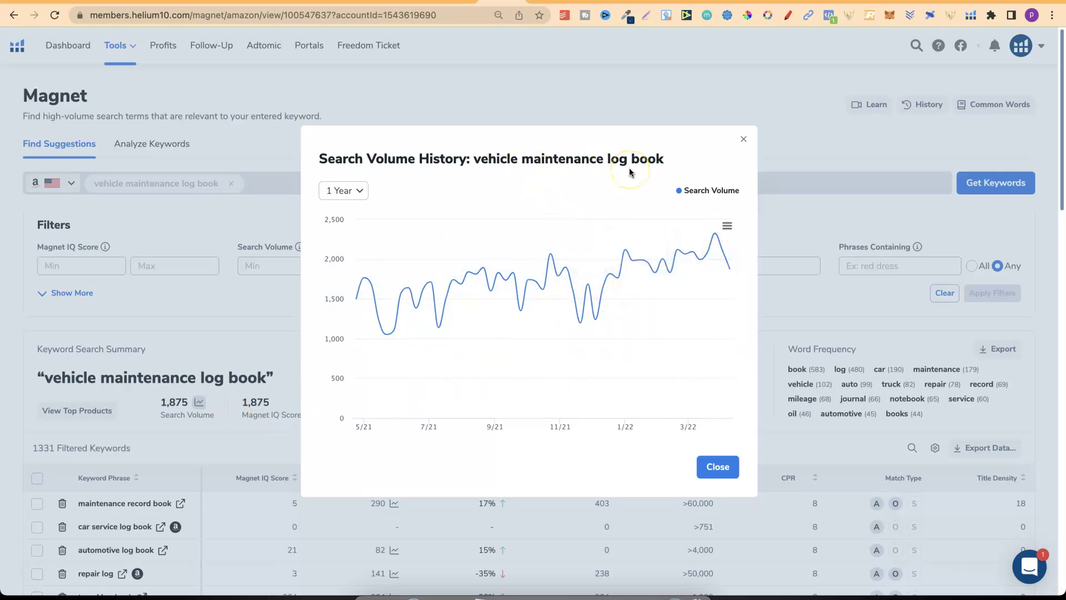
{"action": "left_click", "coordinate": [352, 191]}
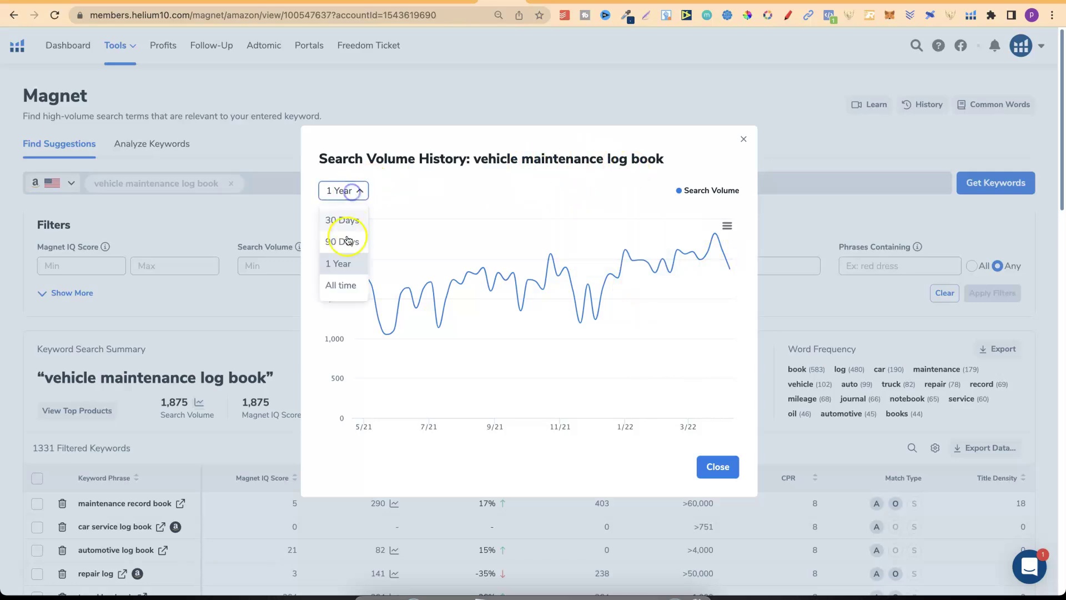
{"action": "left_click", "coordinate": [340, 285]}
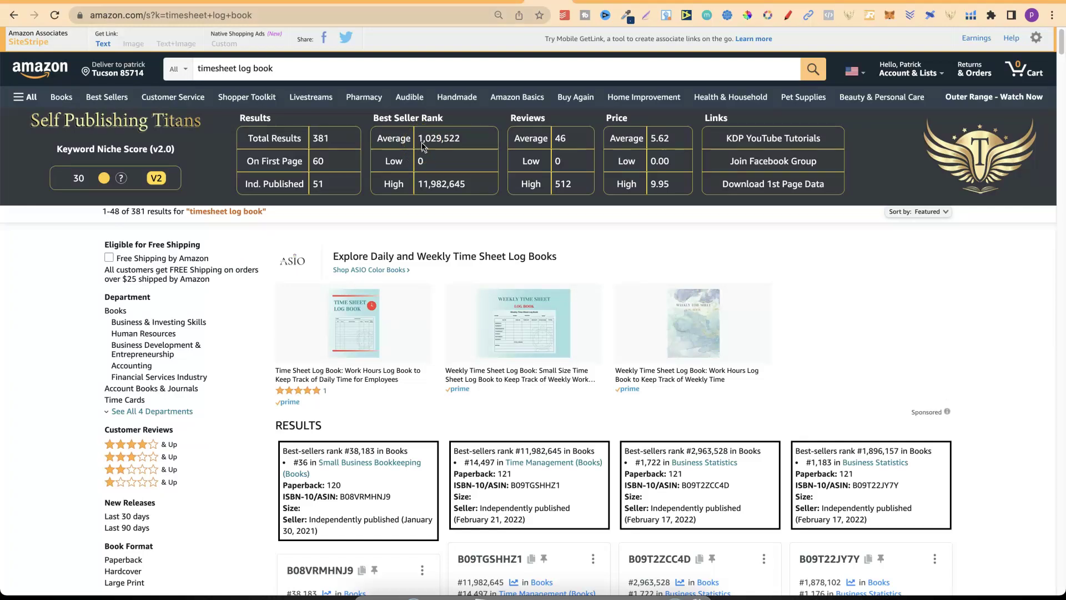
Step: Switch to the Creative Fabrica results for "timesheet log book", look through the interiors and return to the start of the list
{"action": "left_click", "coordinate": [603, 11]}
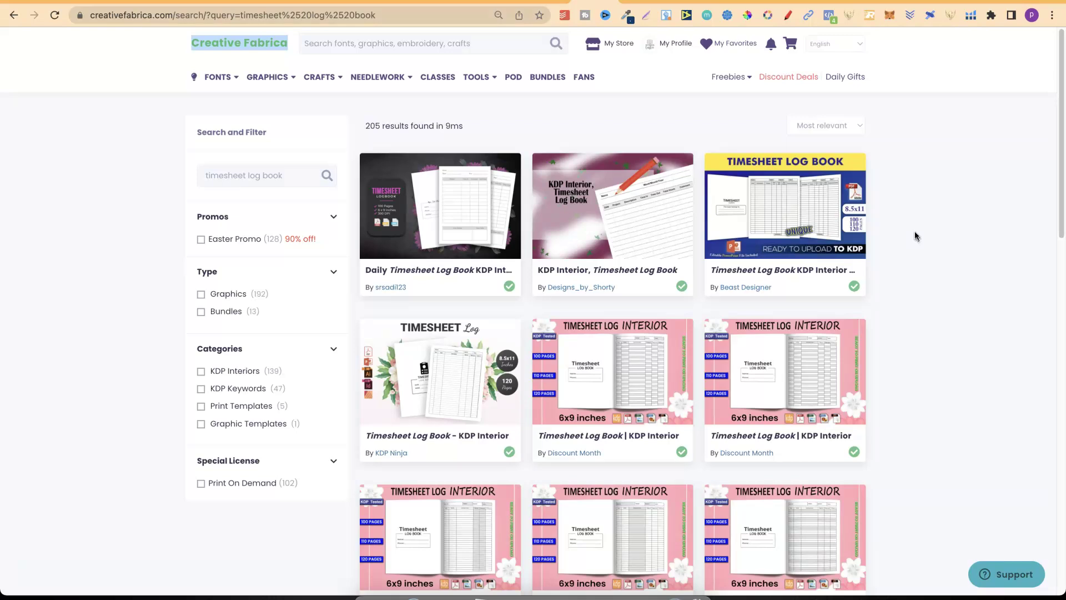
{"action": "left_click_drag", "start_coordinate": [1061, 146], "coordinate": [1061, 387]}
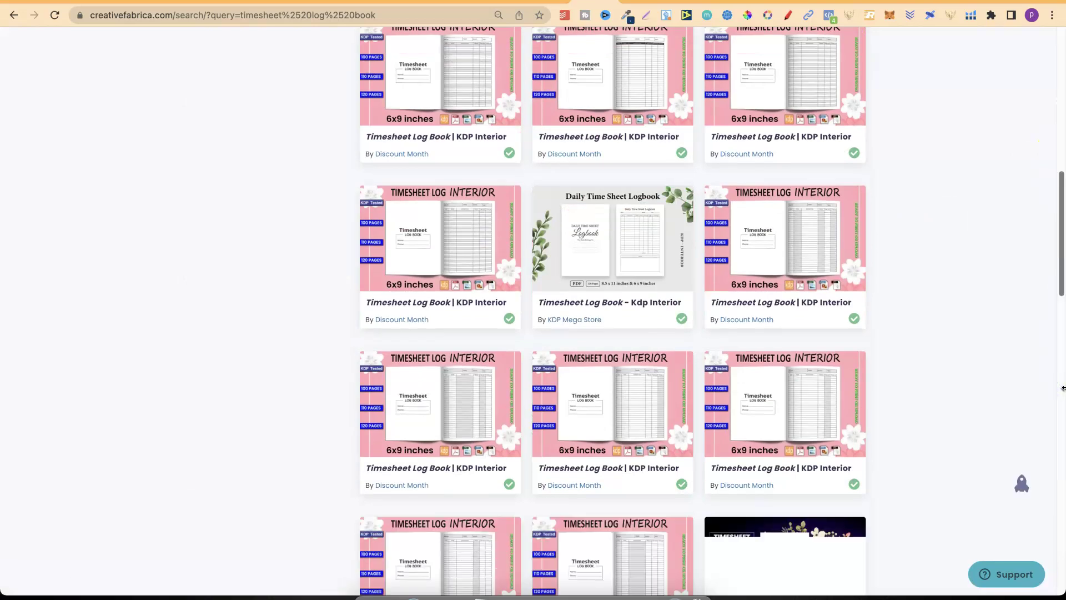
{"action": "left_click_drag", "start_coordinate": [1060, 238], "coordinate": [1057, 111]}
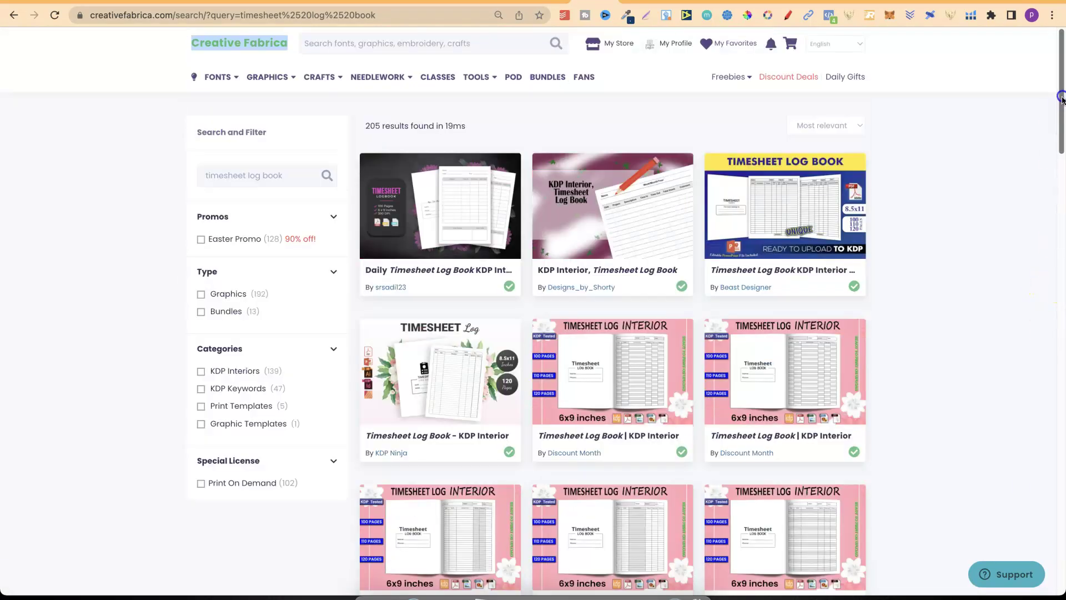
Step: In Helium 10 Magnet, show the search volume history of "timesheet log book" over All time
{"action": "left_click", "coordinate": [637, 1]}
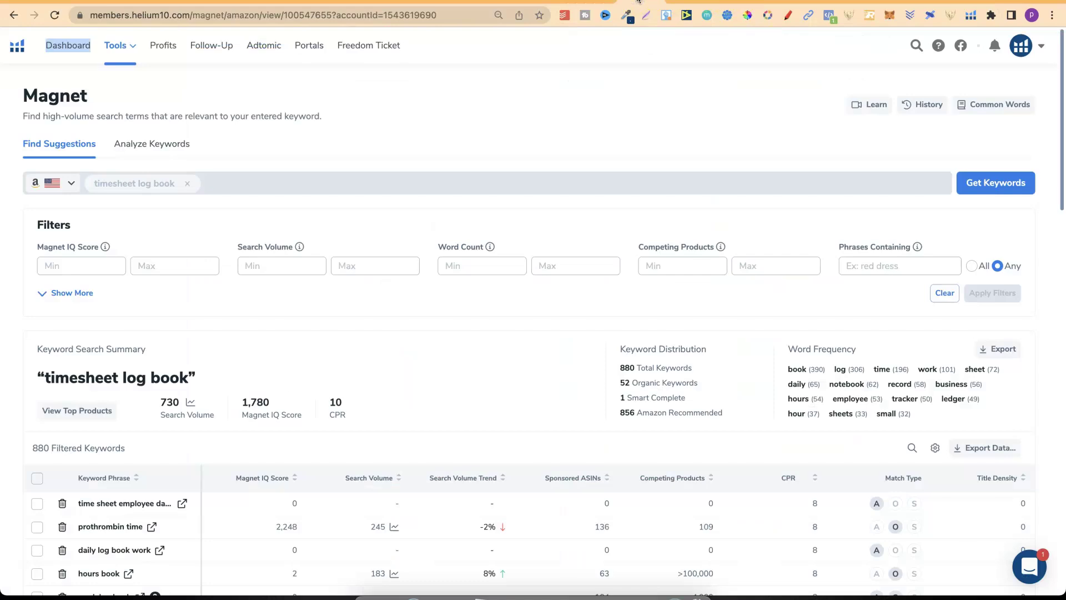
{"action": "left_click_drag", "start_coordinate": [46, 383], "coordinate": [184, 386]}
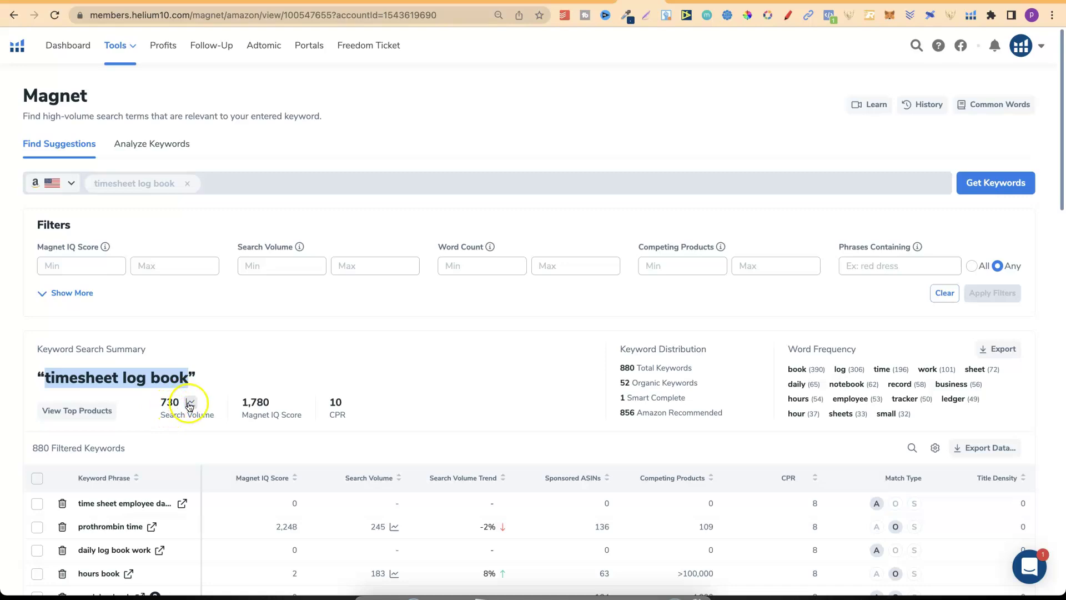
{"action": "left_click", "coordinate": [190, 404]}
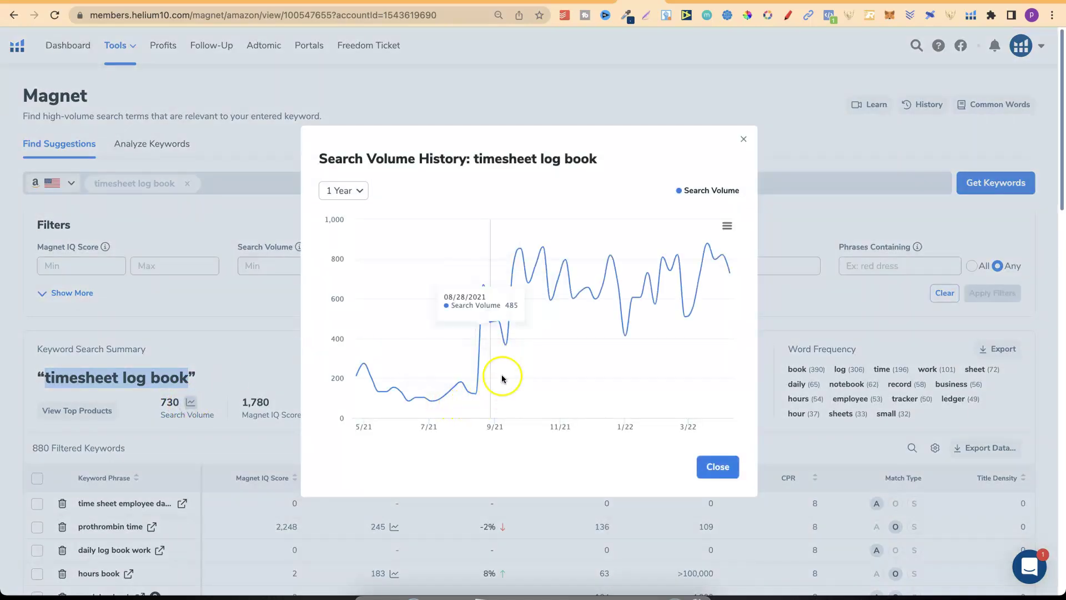
{"action": "left_click", "coordinate": [355, 190]}
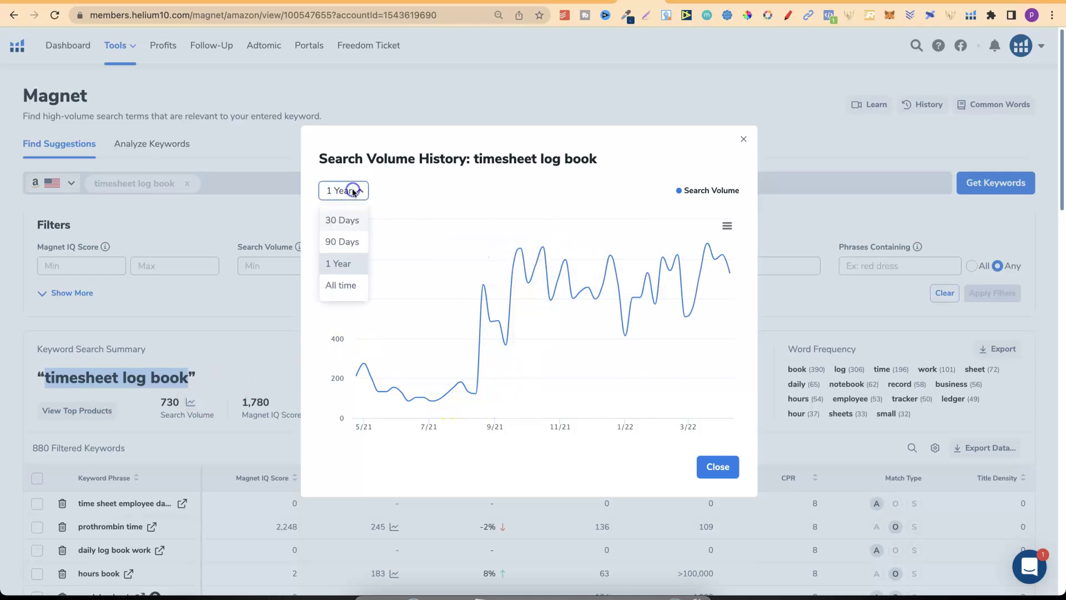
{"action": "left_click", "coordinate": [339, 284]}
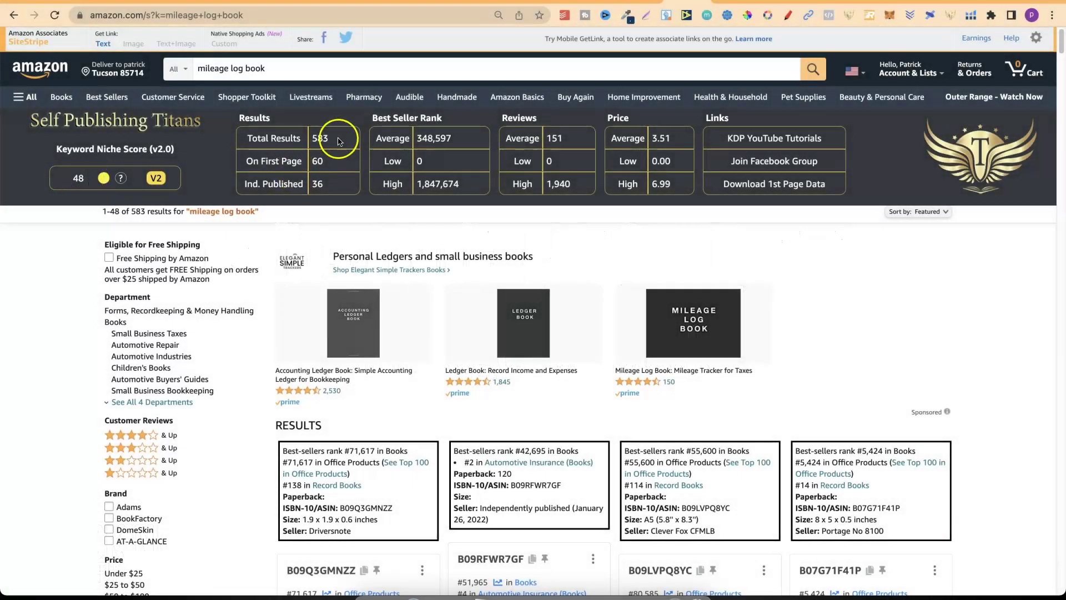
Step: Examine the total results, average best seller rank and average reviews for "mileage log book" on Amazon
{"action": "left_click_drag", "start_coordinate": [317, 141], "coordinate": [325, 143]}
{"action": "left_click", "coordinate": [226, 68]}
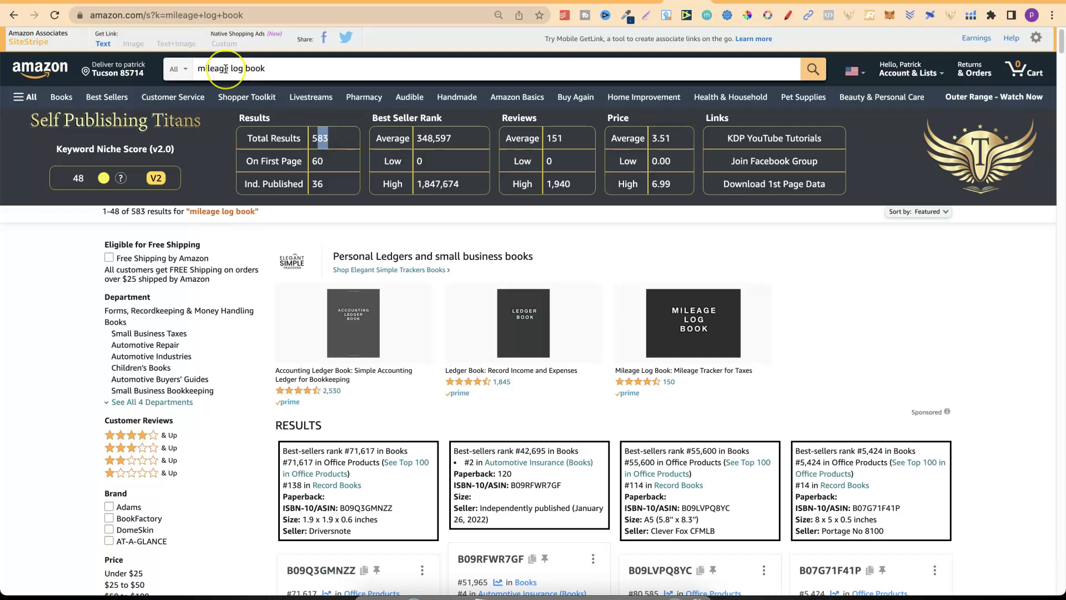
{"action": "left_click", "coordinate": [418, 143]}
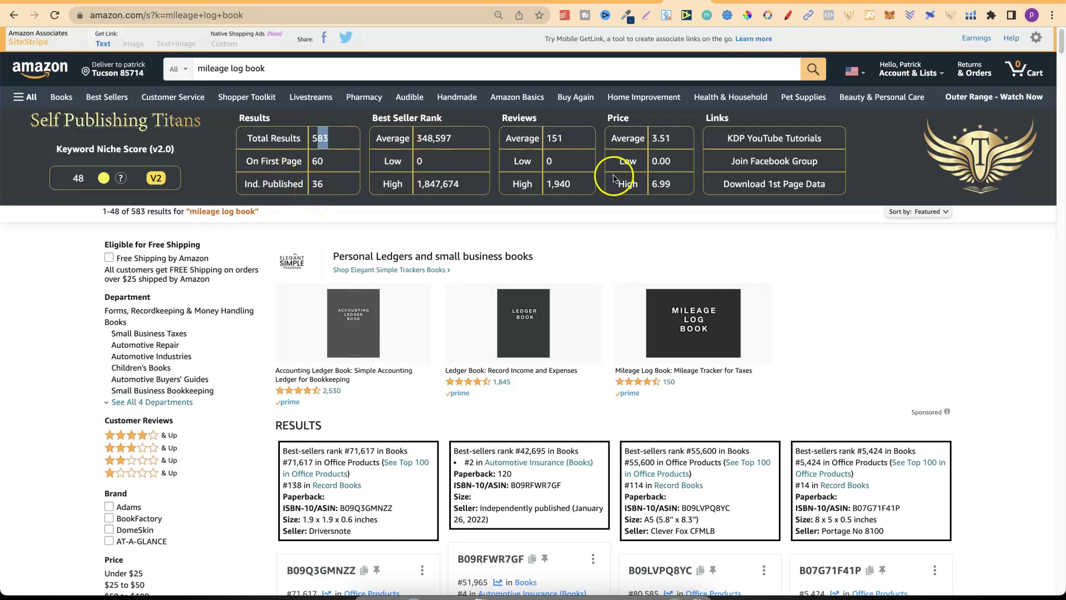
{"action": "left_click_drag", "start_coordinate": [566, 140], "coordinate": [547, 142]}
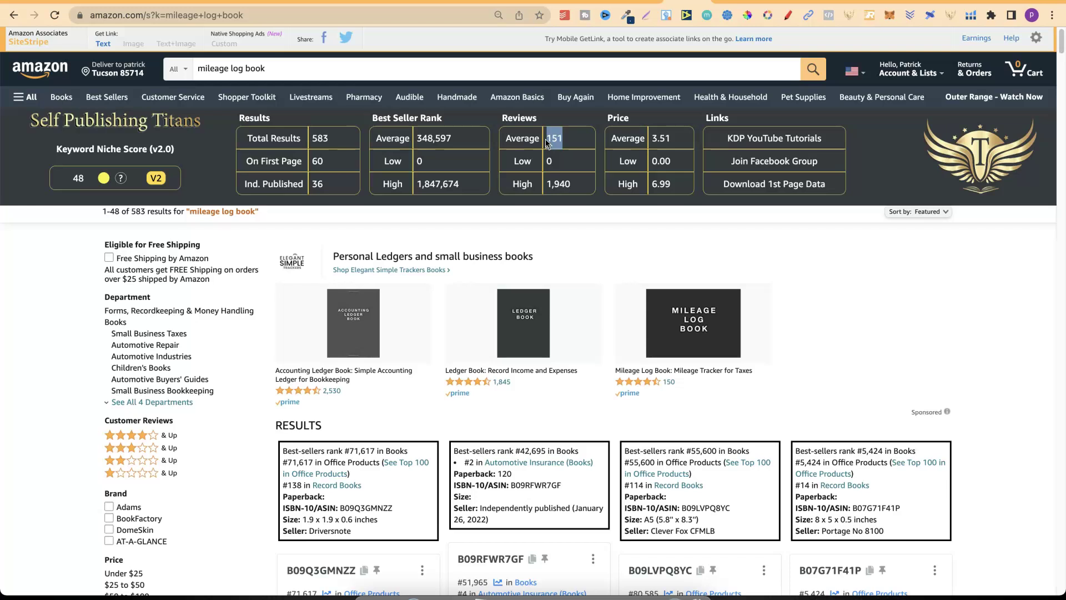
Step: Switch to the Creative Fabrica results for "mileage log book" and look through the listed interiors
{"action": "left_click", "coordinate": [729, 2]}
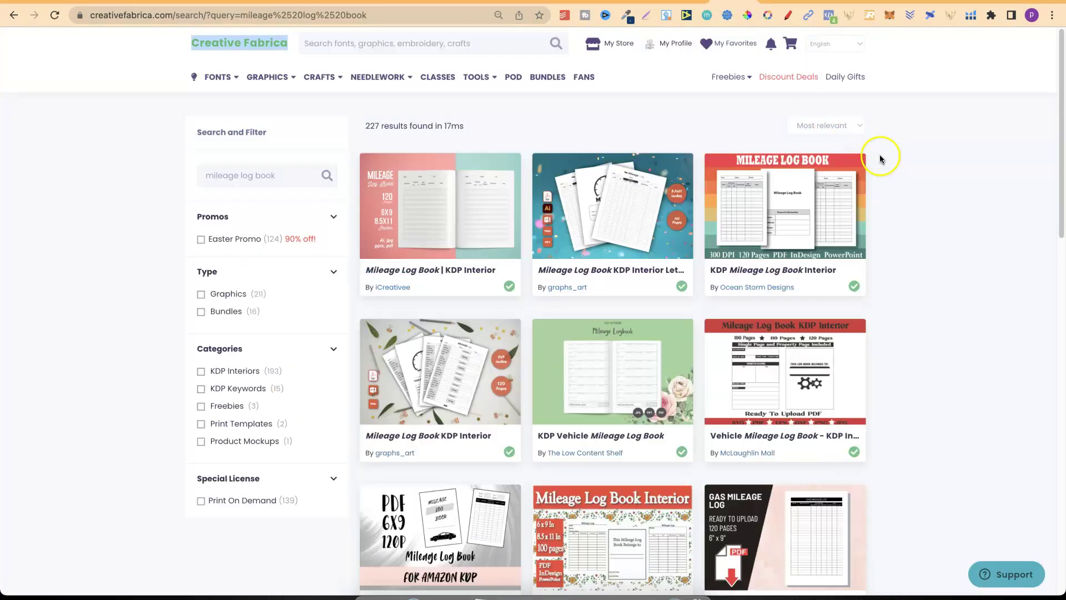
{"action": "left_click_drag", "start_coordinate": [1061, 74], "coordinate": [1061, 162]}
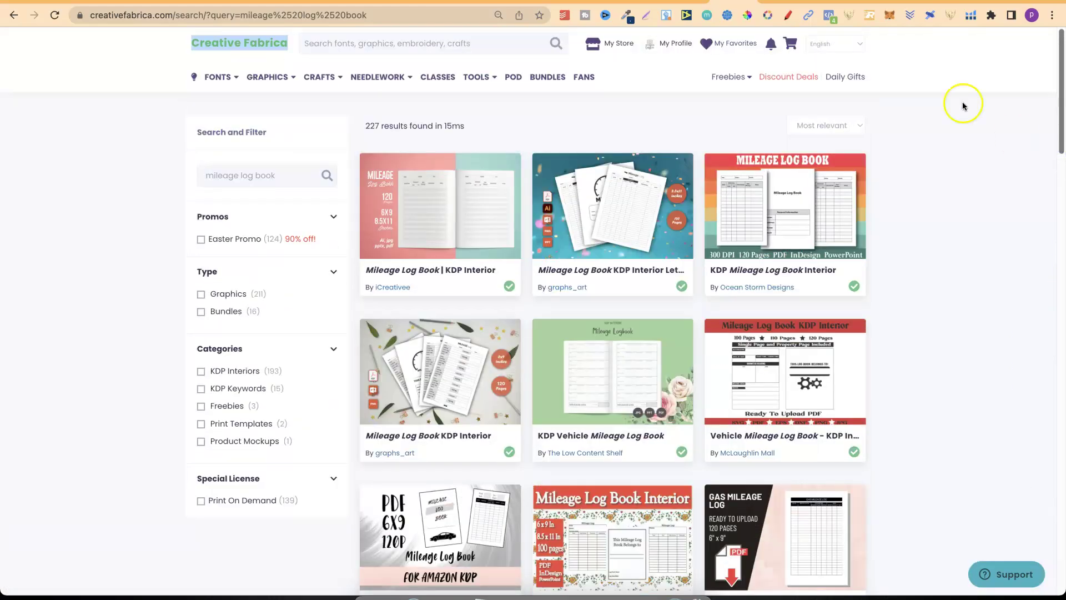
Step: Switch to Helium 10 Magnet for "mileage log book" and show its search volume history over All time
{"action": "left_click", "coordinate": [776, 1]}
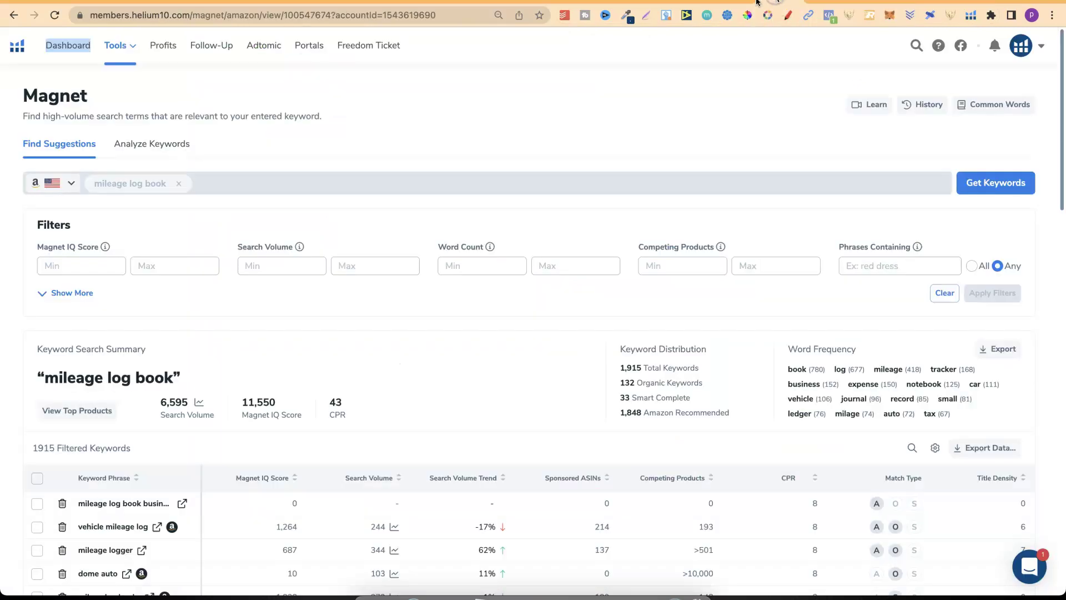
{"action": "left_click_drag", "start_coordinate": [44, 377], "coordinate": [169, 378]}
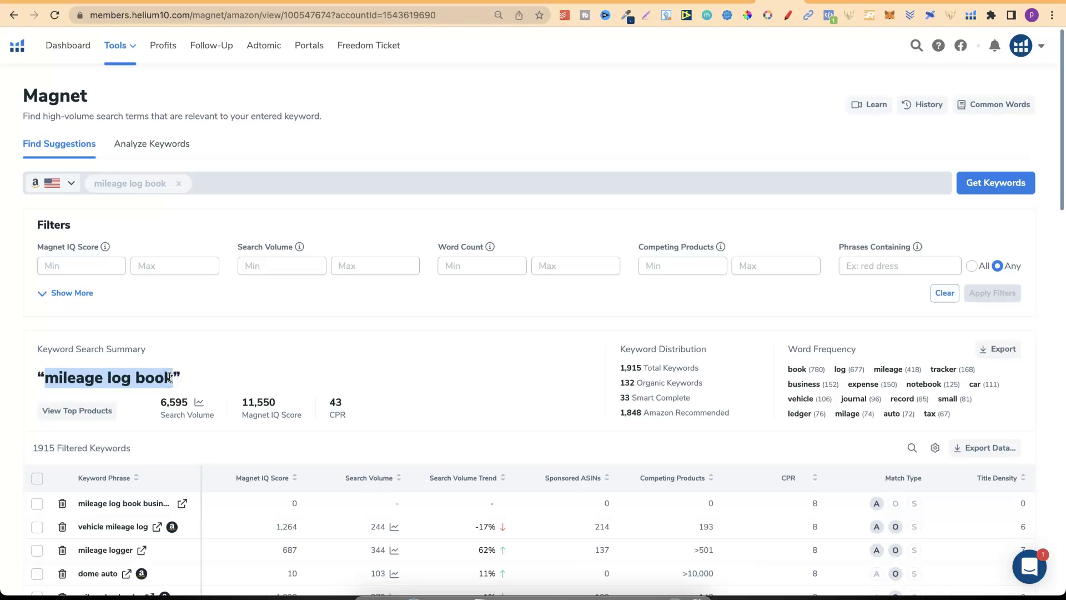
{"action": "left_click_drag", "start_coordinate": [160, 403], "coordinate": [199, 407]}
{"action": "mouse_move", "coordinate": [566, 319]}
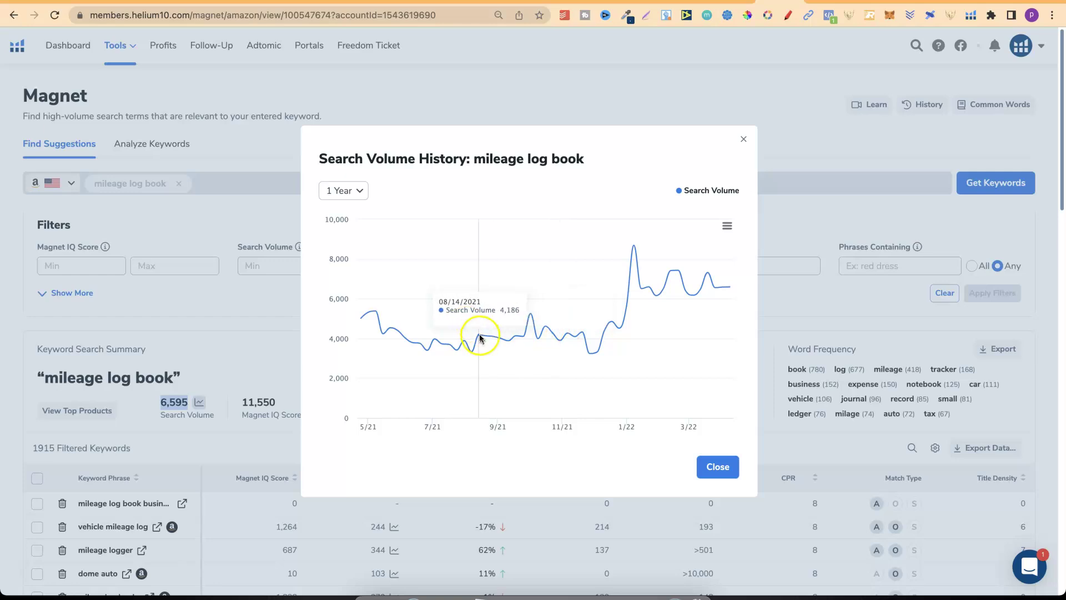
{"action": "left_click", "coordinate": [359, 191]}
{"action": "left_click", "coordinate": [348, 288]}
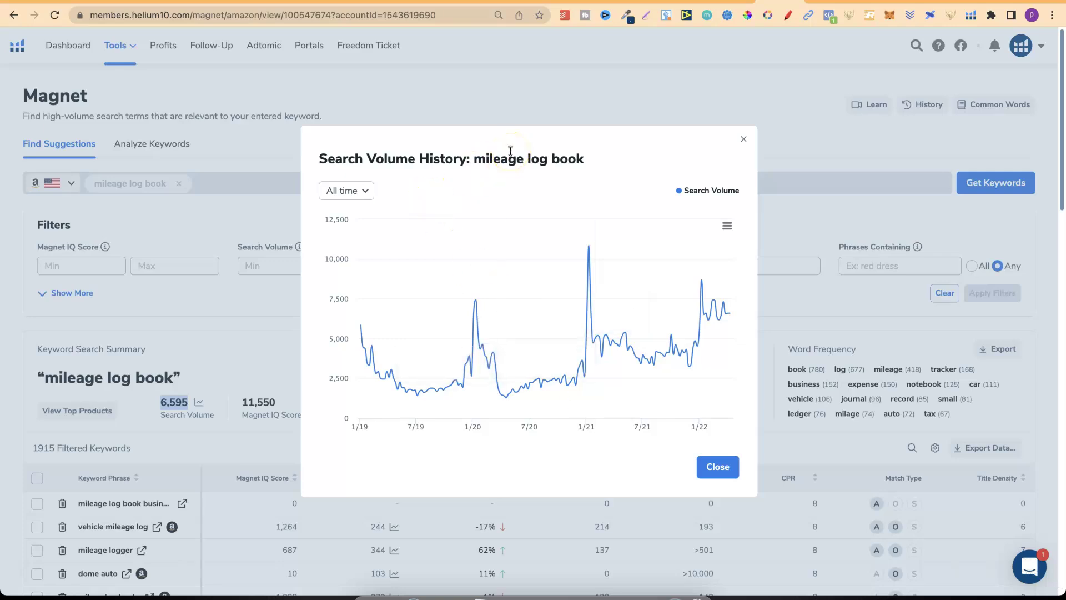
{"action": "left_click", "coordinate": [513, 146]}
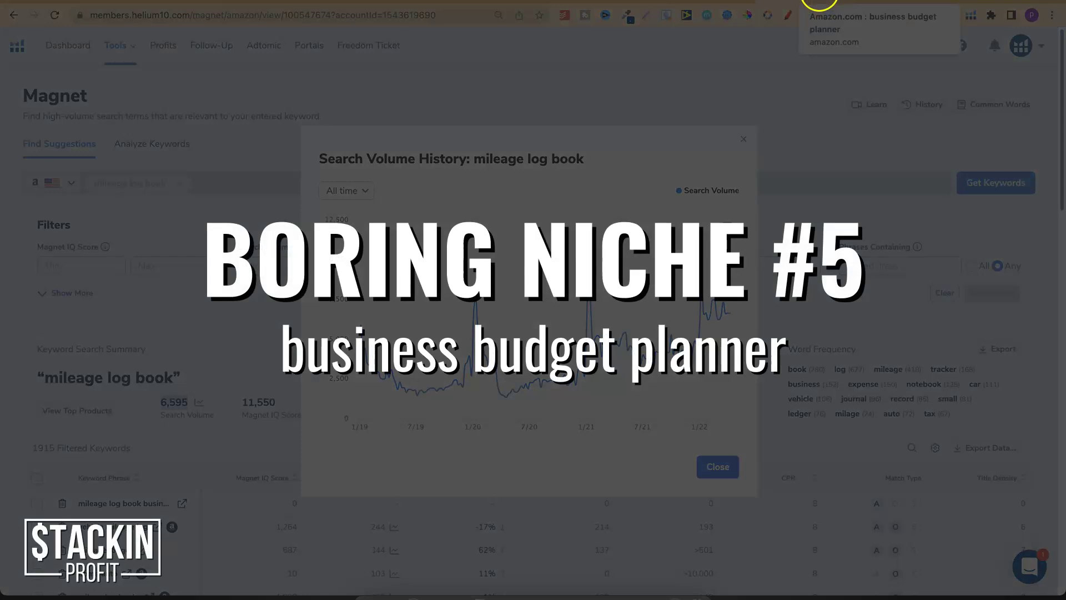
Step: Examine the niche score, average best seller rank and average reviews for "business budget planner" on Amazon, and look through its Creative Fabrica interiors
{"action": "left_click", "coordinate": [818, 2]}
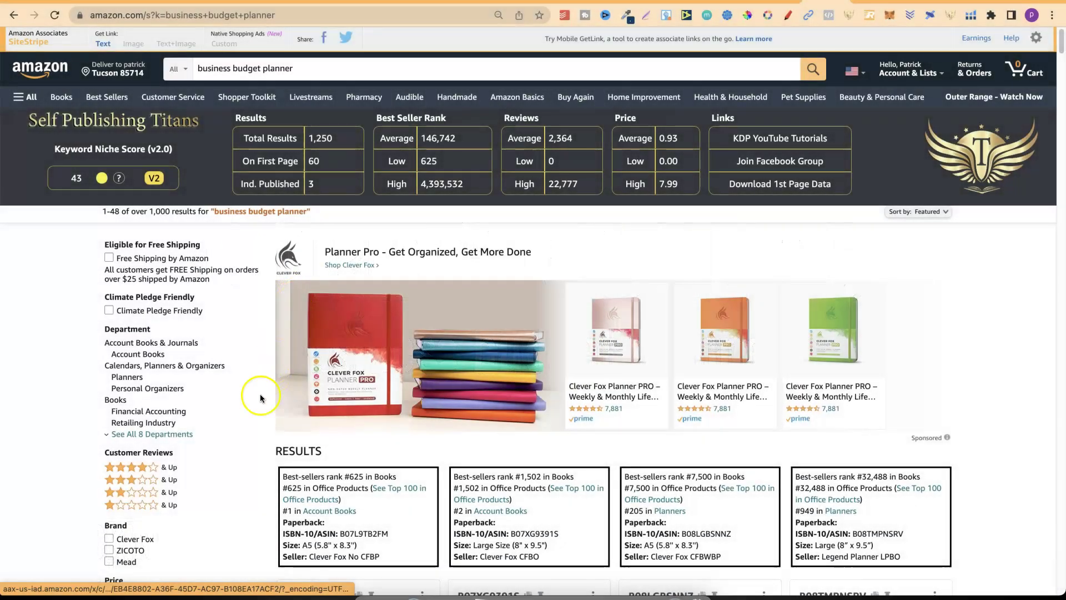
{"action": "left_click", "coordinate": [75, 510]}
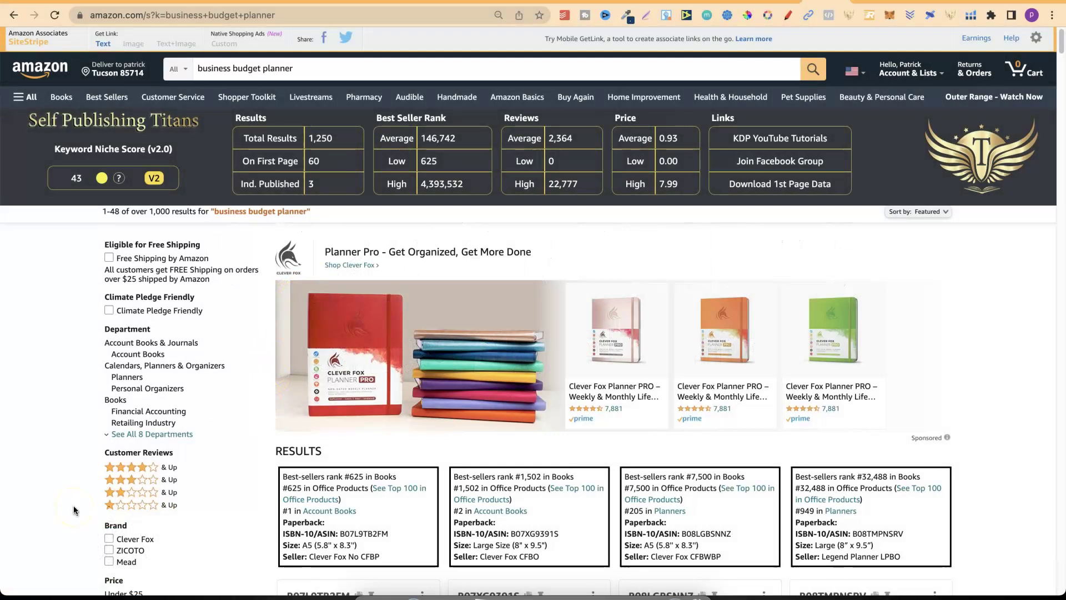
{"action": "left_click", "coordinate": [72, 183]}
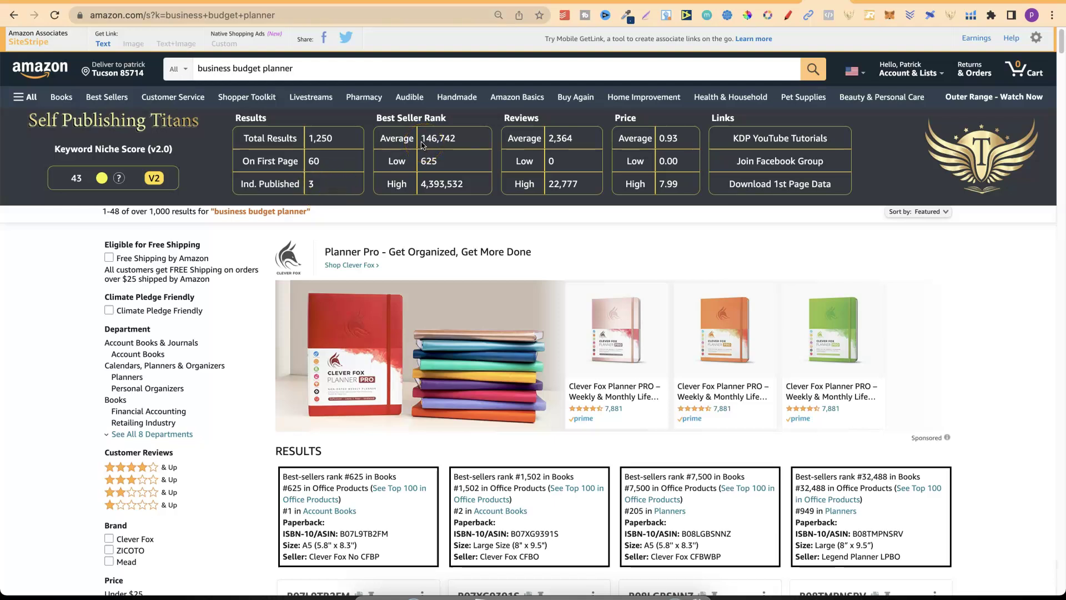
{"action": "left_click_drag", "start_coordinate": [420, 140], "coordinate": [457, 140]}
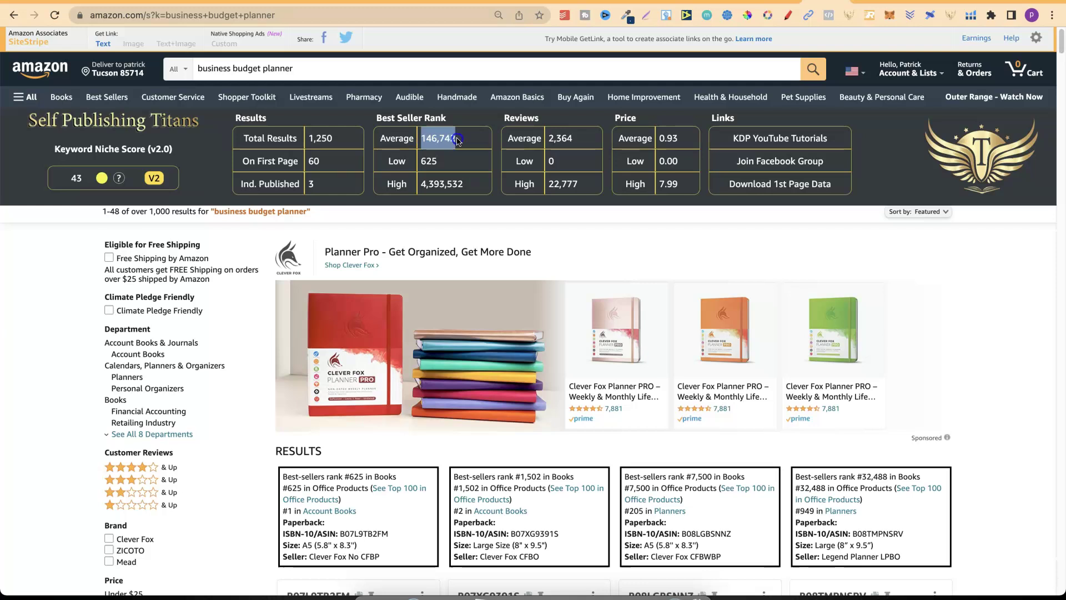
{"action": "double_click", "coordinate": [560, 142]}
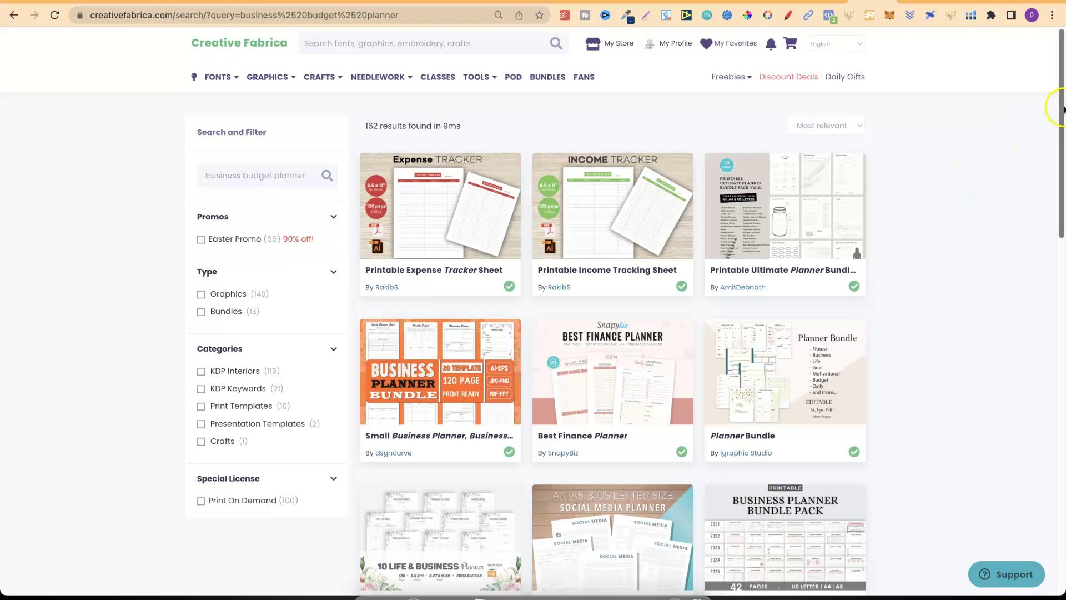
{"action": "left_click_drag", "start_coordinate": [1062, 108], "coordinate": [1049, 167]}
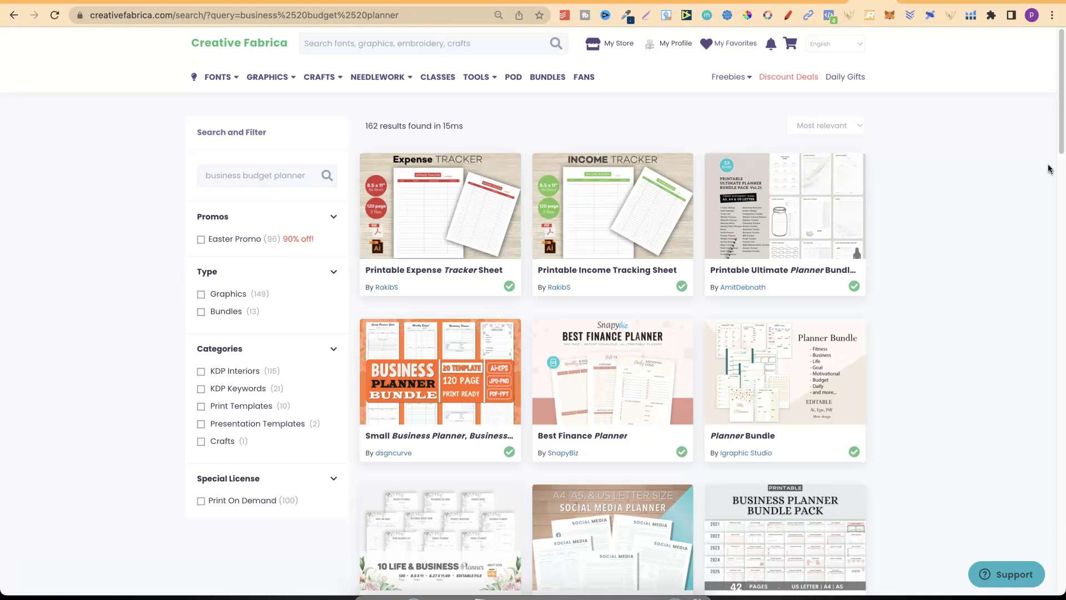
Step: Switch to Helium 10 Magnet for "business budget planner" and show its search volume history over All time
{"action": "left_click", "coordinate": [919, 5]}
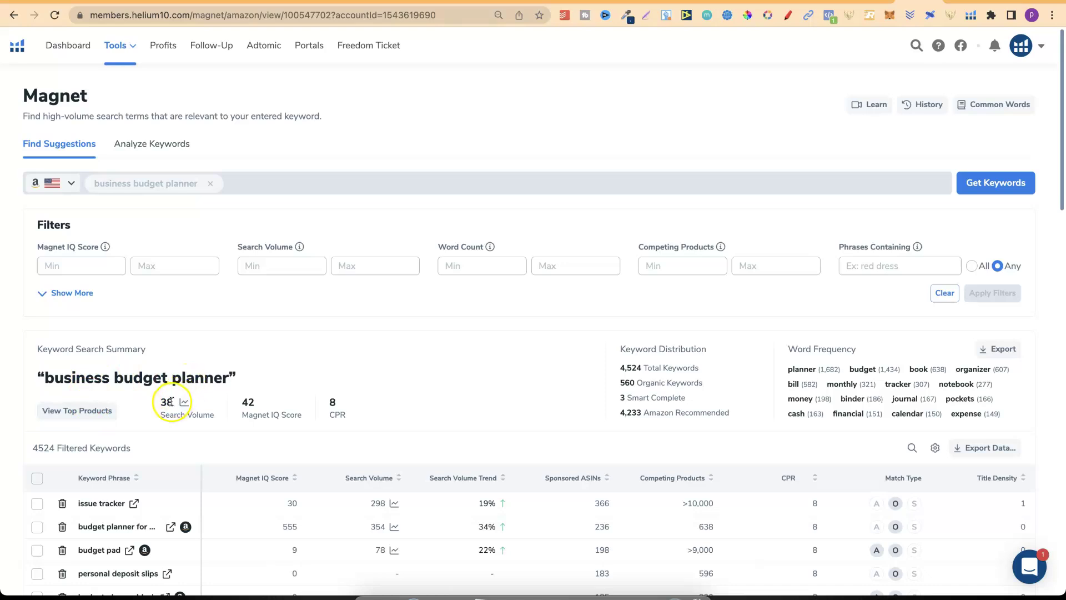
{"action": "left_click_drag", "start_coordinate": [161, 404], "coordinate": [172, 404]}
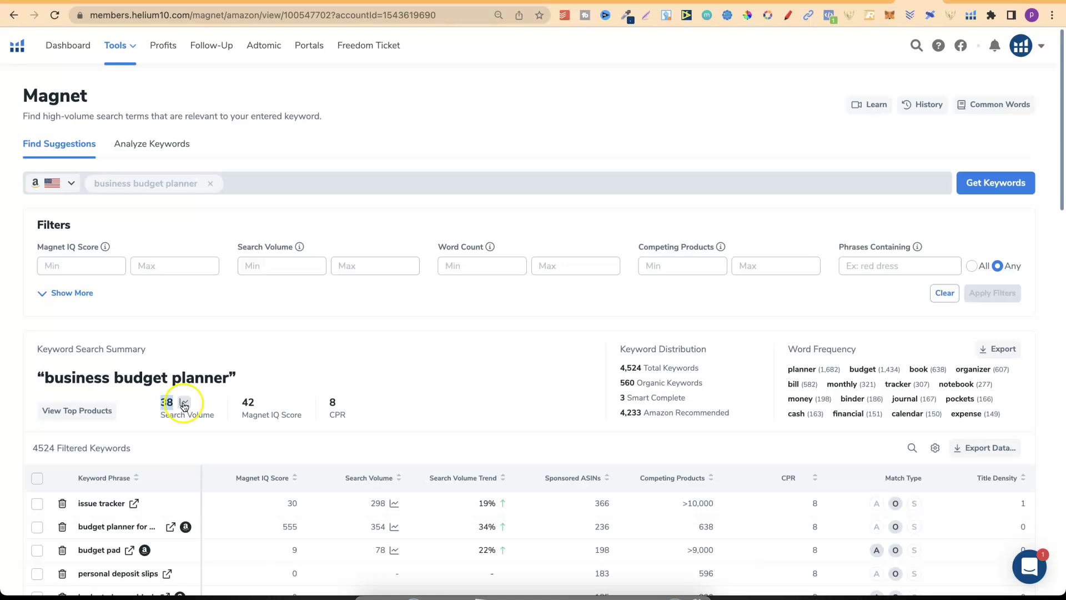
{"action": "left_click", "coordinate": [183, 403]}
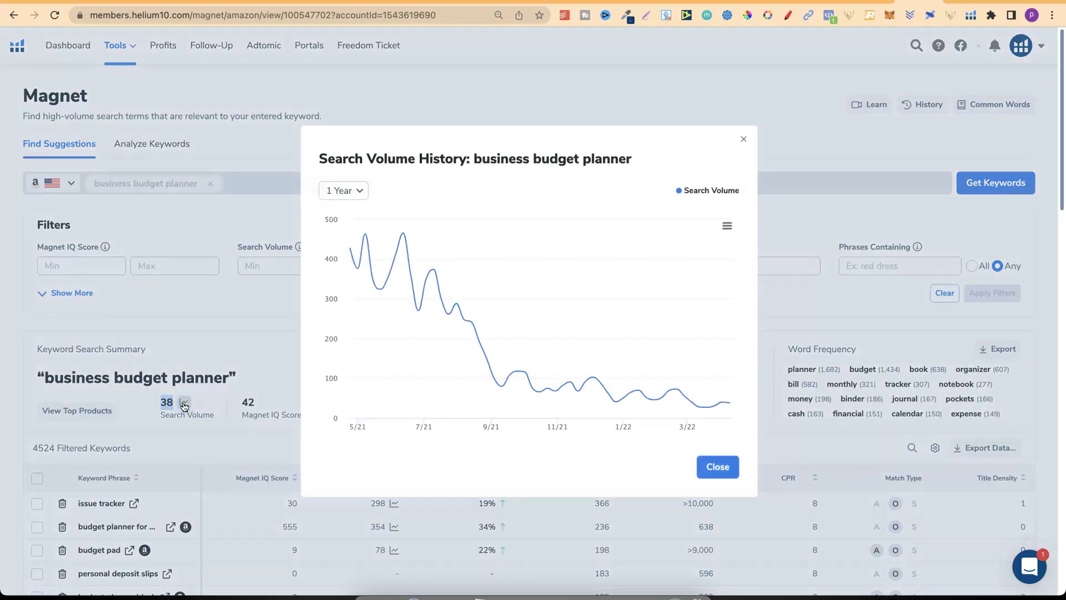
{"action": "mouse_move", "coordinate": [452, 348]}
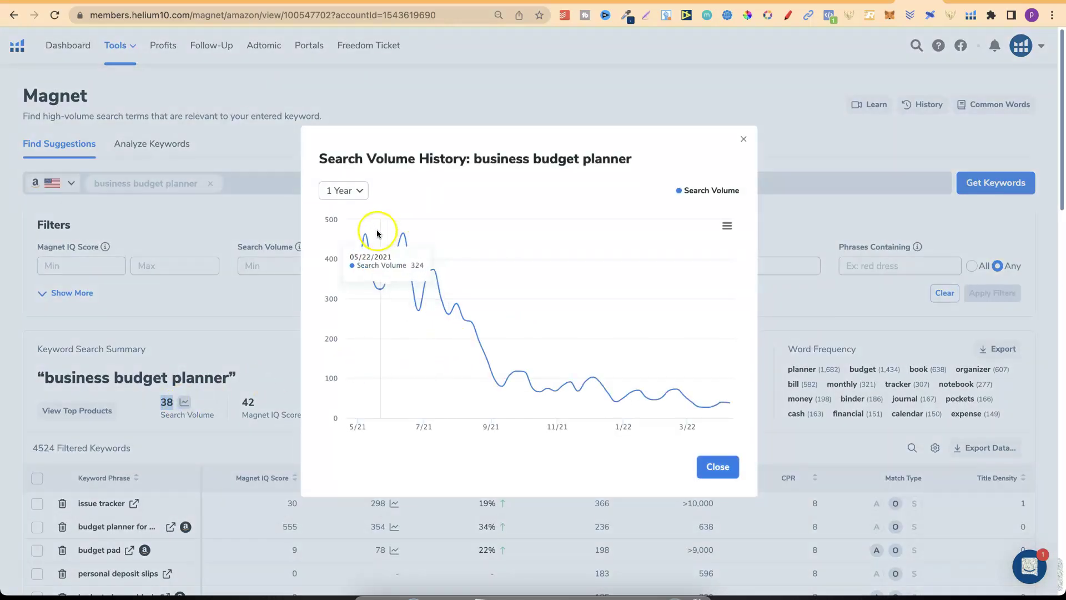
{"action": "left_click", "coordinate": [354, 192]}
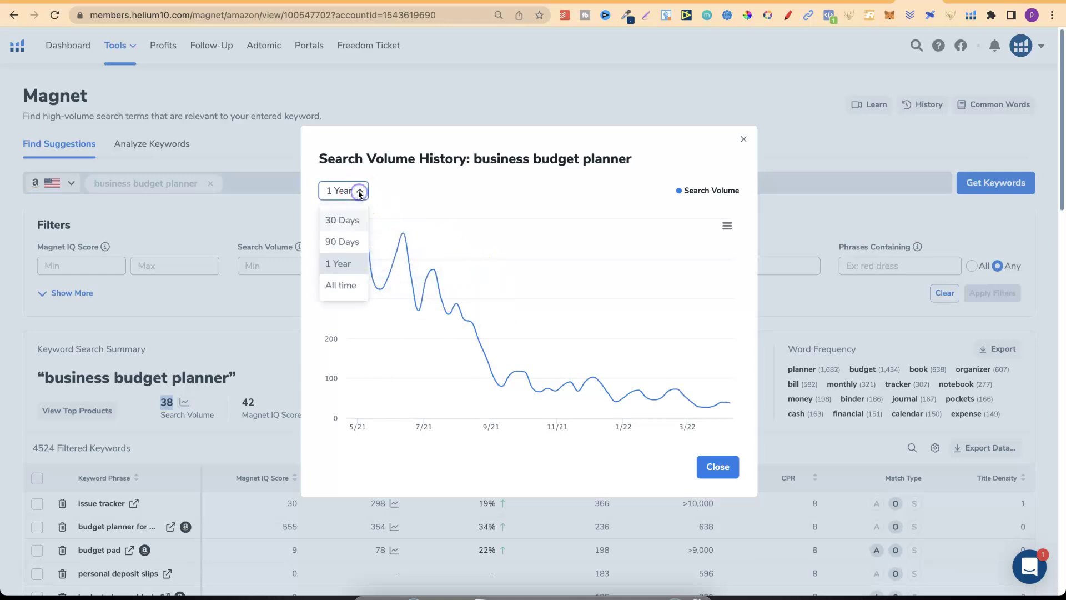
{"action": "left_click", "coordinate": [340, 284]}
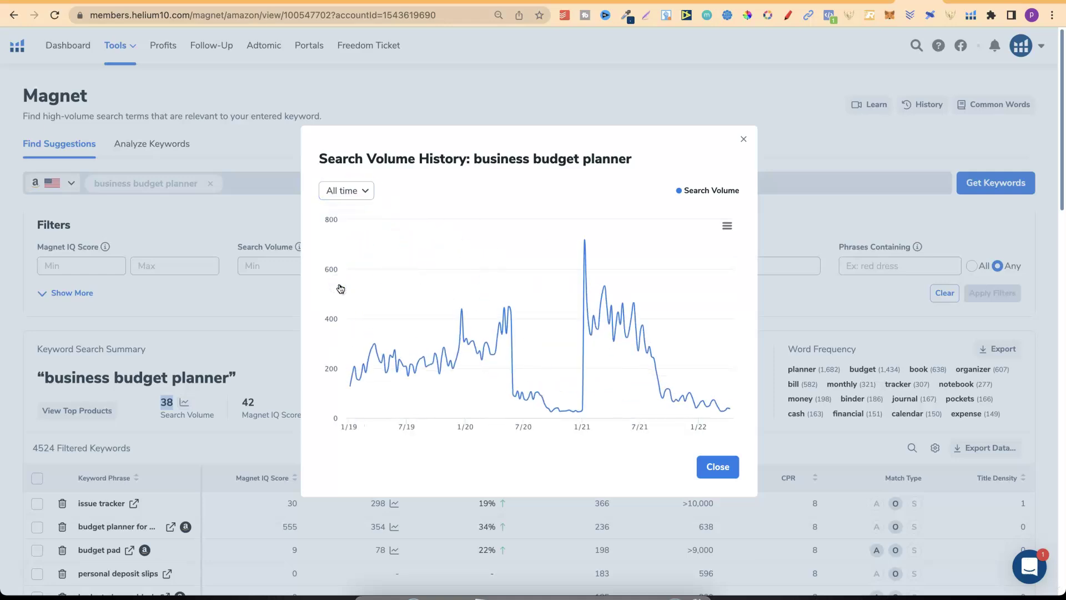